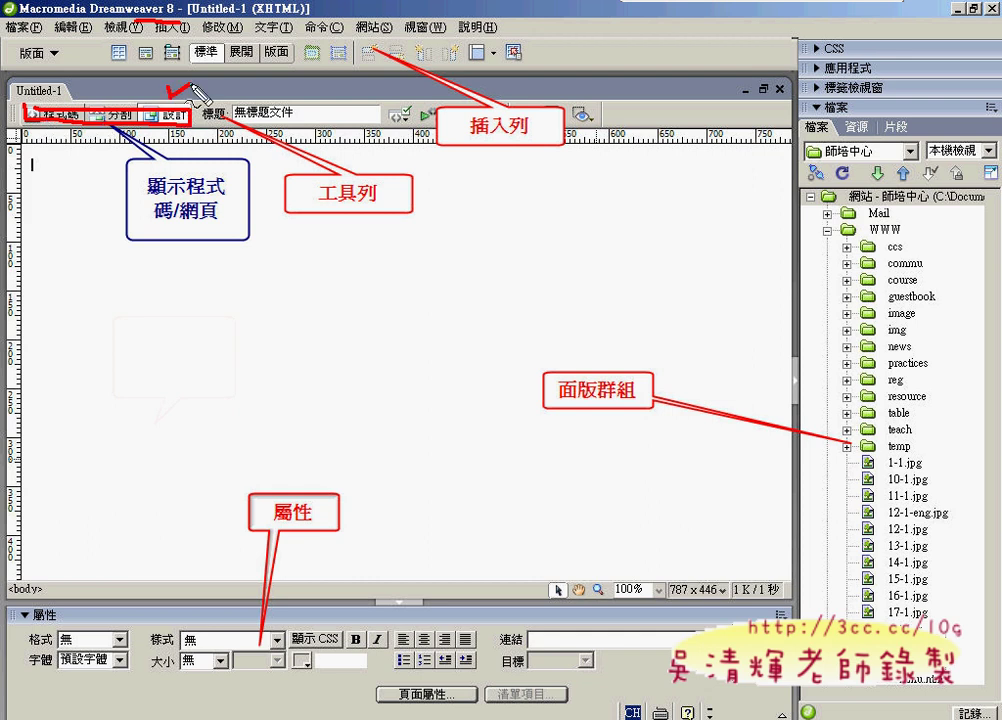
left_click_drag(148, 88, 198, 83)
mouse_move(111, 95)
left_mouse_down()
mouse_move(131, 90)
mouse_move(128, 64)
mouse_move(148, 79)
mouse_move(140, 100)
left_mouse_up()
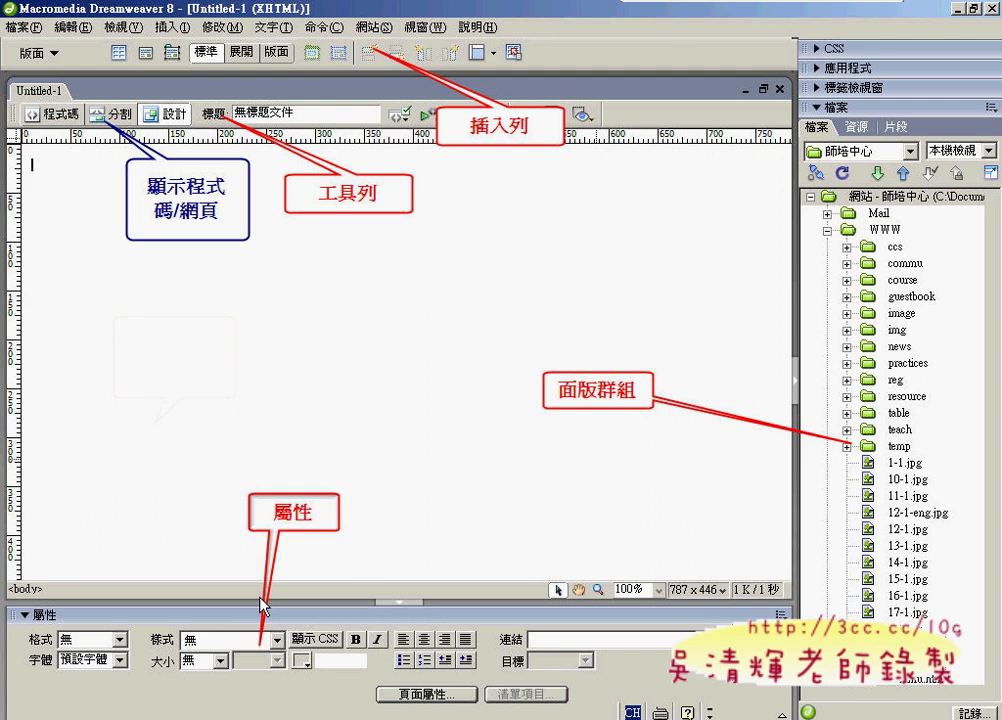
mouse_move(352, 533)
left_mouse_down()
mouse_move(305, 547)
mouse_move(268, 478)
mouse_move(352, 512)
left_mouse_up()
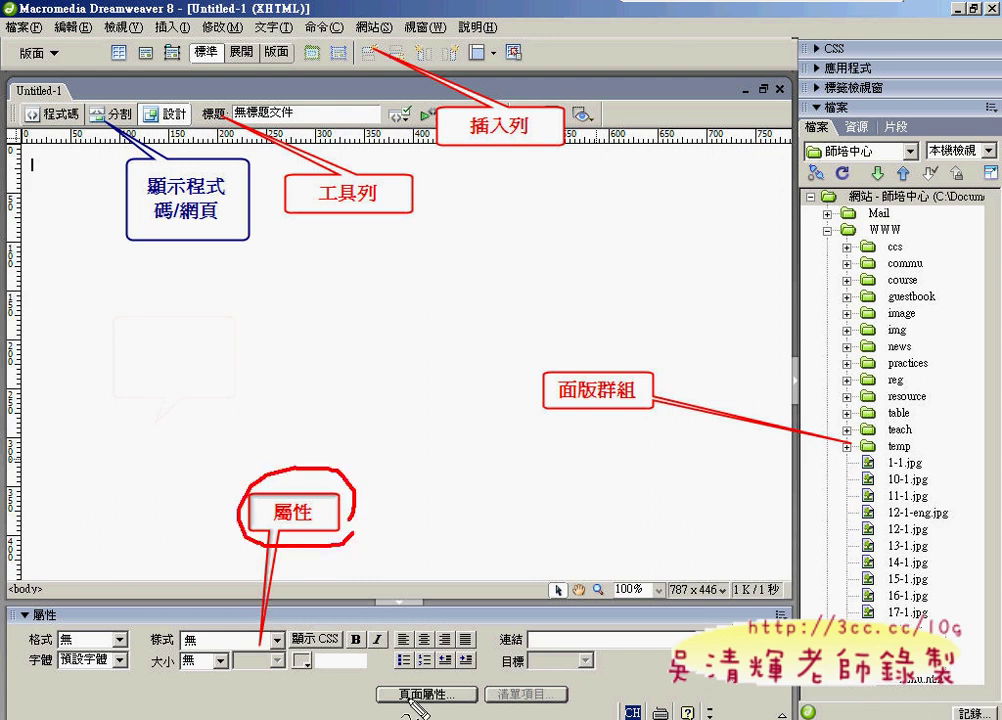
mouse_move(383, 686)
left_mouse_down()
mouse_move(390, 698)
mouse_move(471, 700)
mouse_move(398, 684)
left_mouse_up()
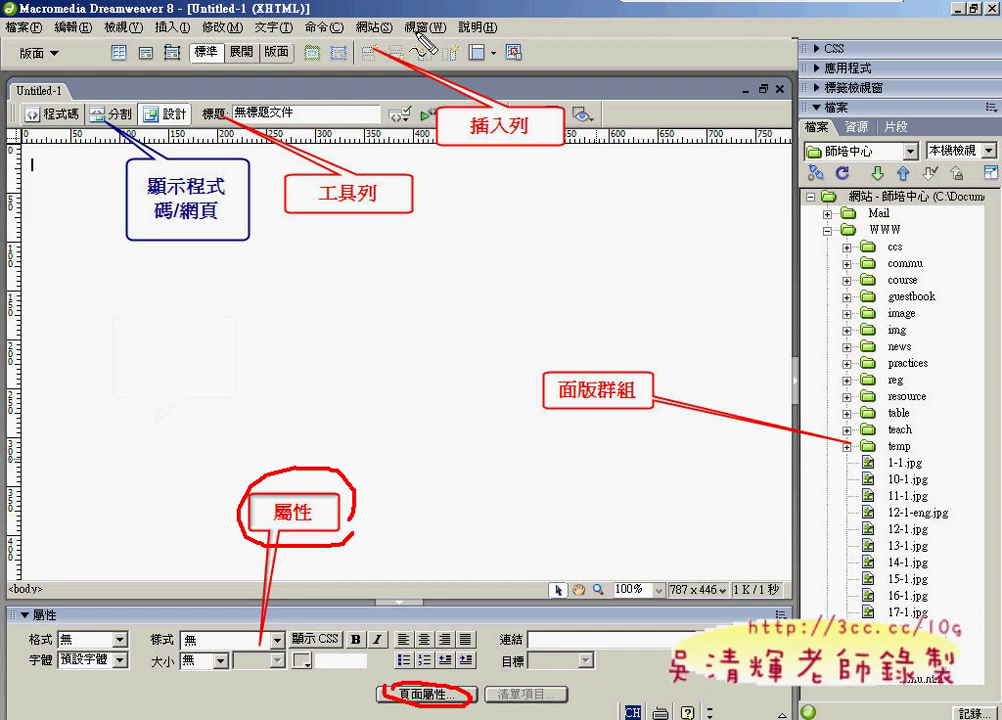
mouse_move(420, 22)
left_mouse_down()
mouse_move(400, 32)
mouse_move(445, 37)
left_mouse_up()
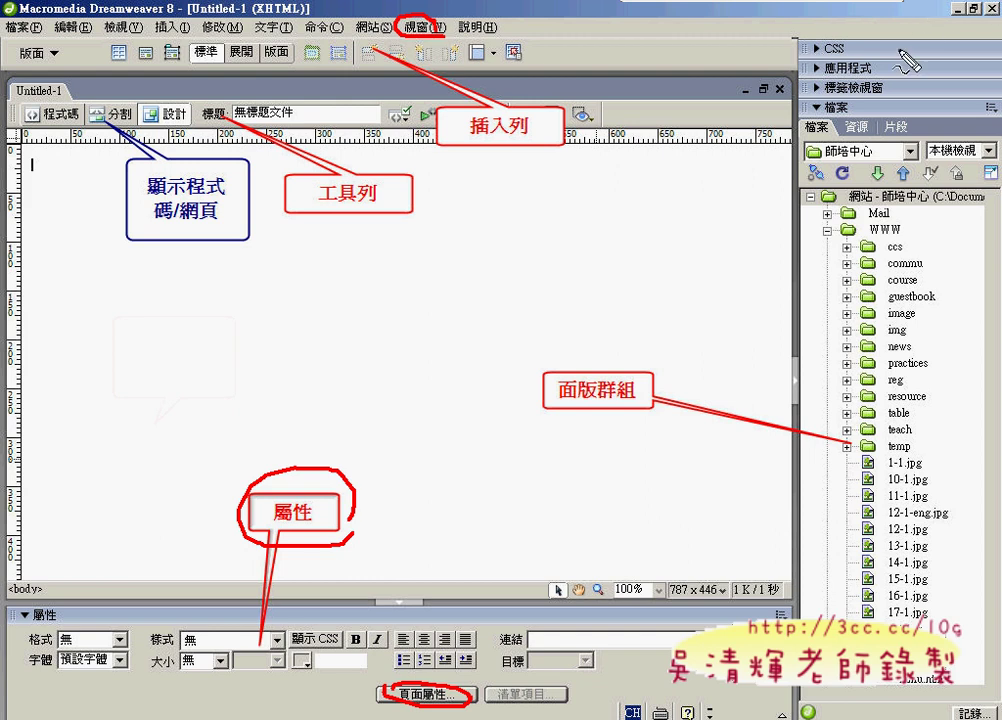
mouse_move(822, 38)
left_mouse_down()
mouse_move(812, 55)
mouse_move(806, 38)
mouse_move(833, 44)
left_mouse_up()
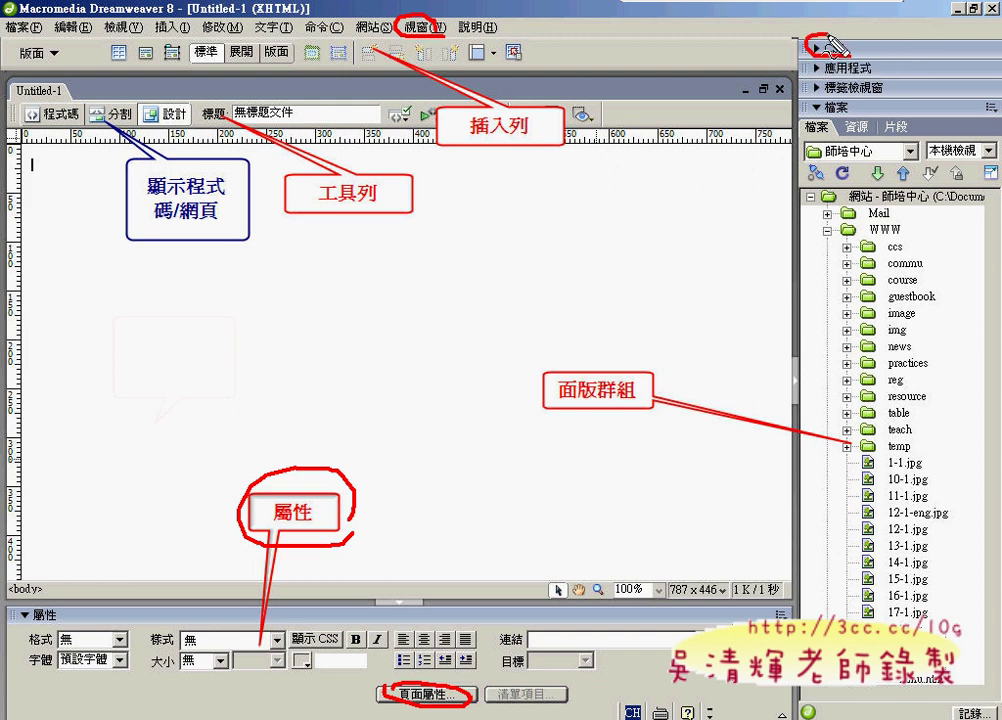
mouse_move(846, 112)
left_mouse_down()
mouse_move(818, 108)
mouse_move(866, 101)
left_mouse_up()
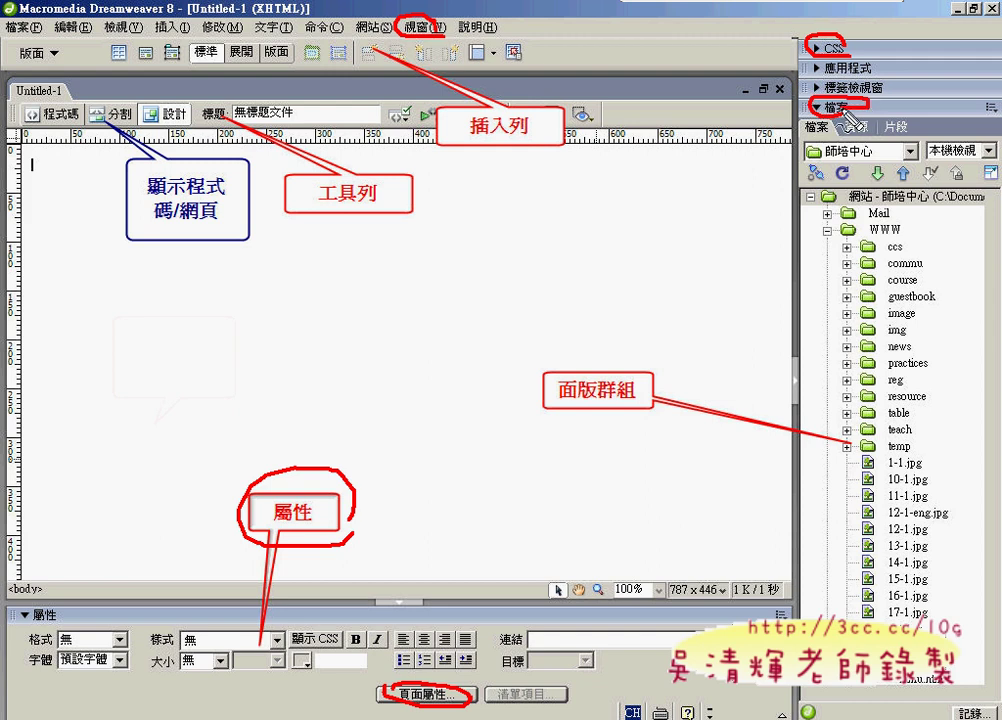
key("alt+Tab")
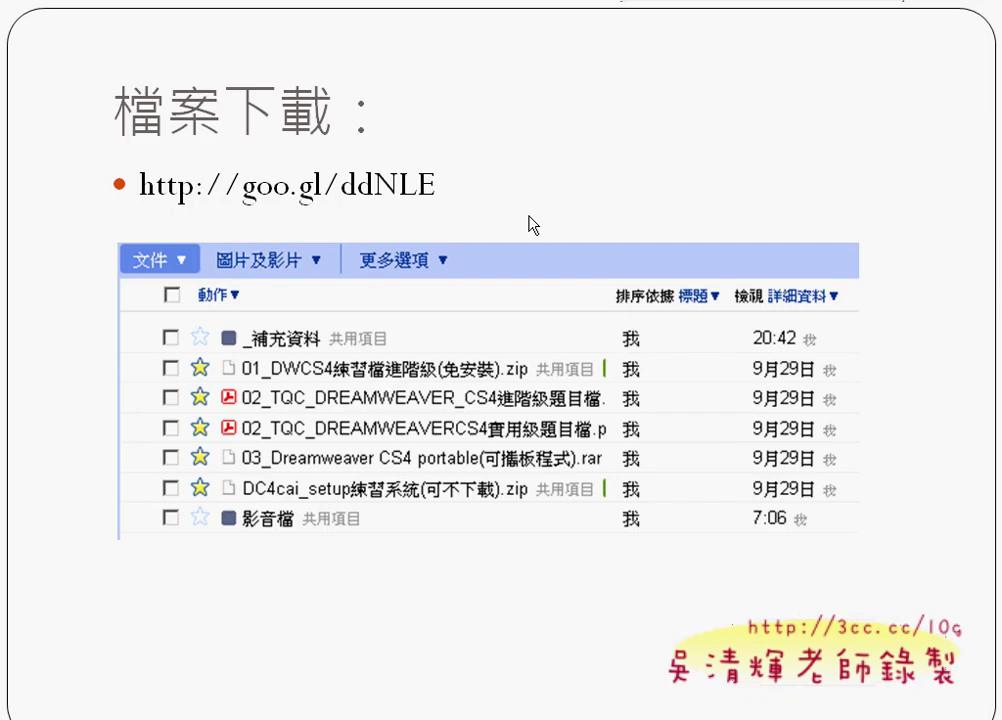
key("Right")
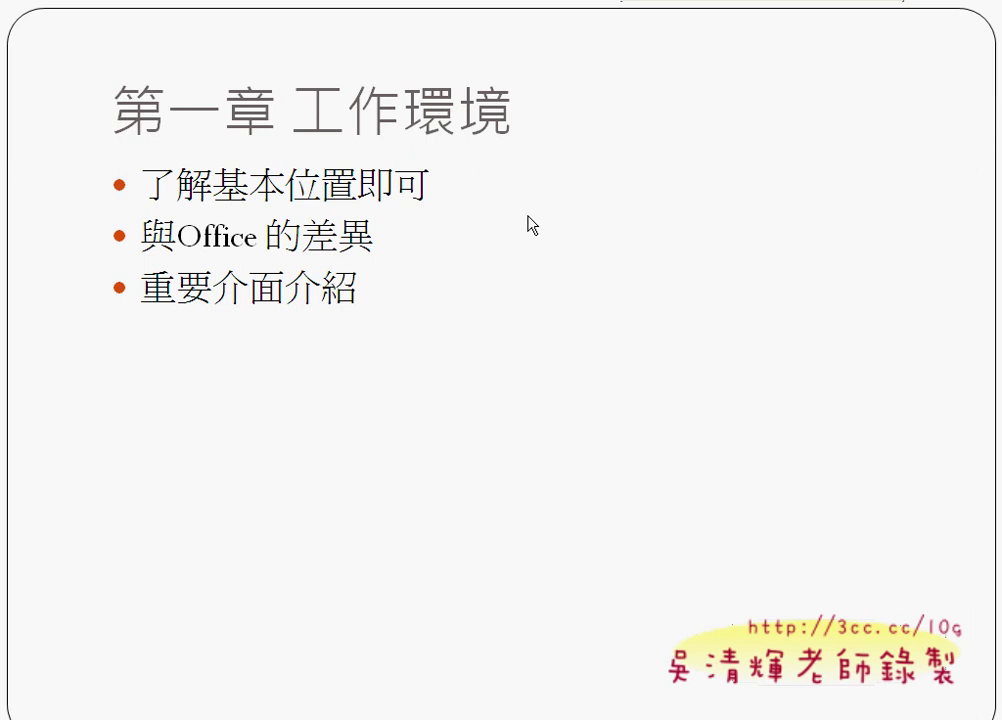
key("Left")
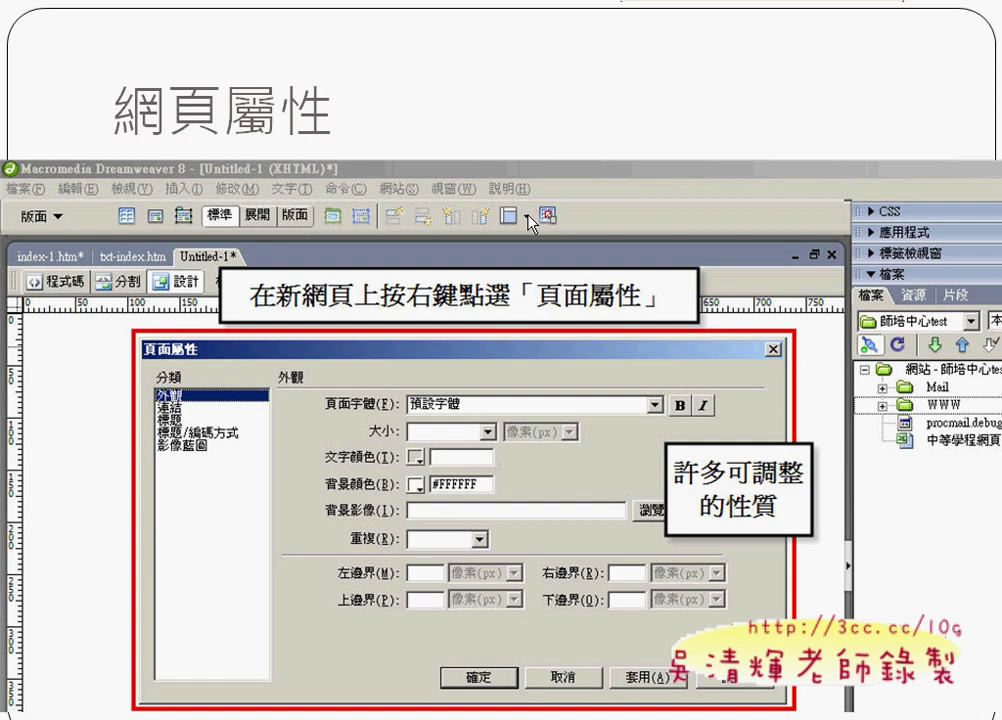
key("Right")
key("Right")
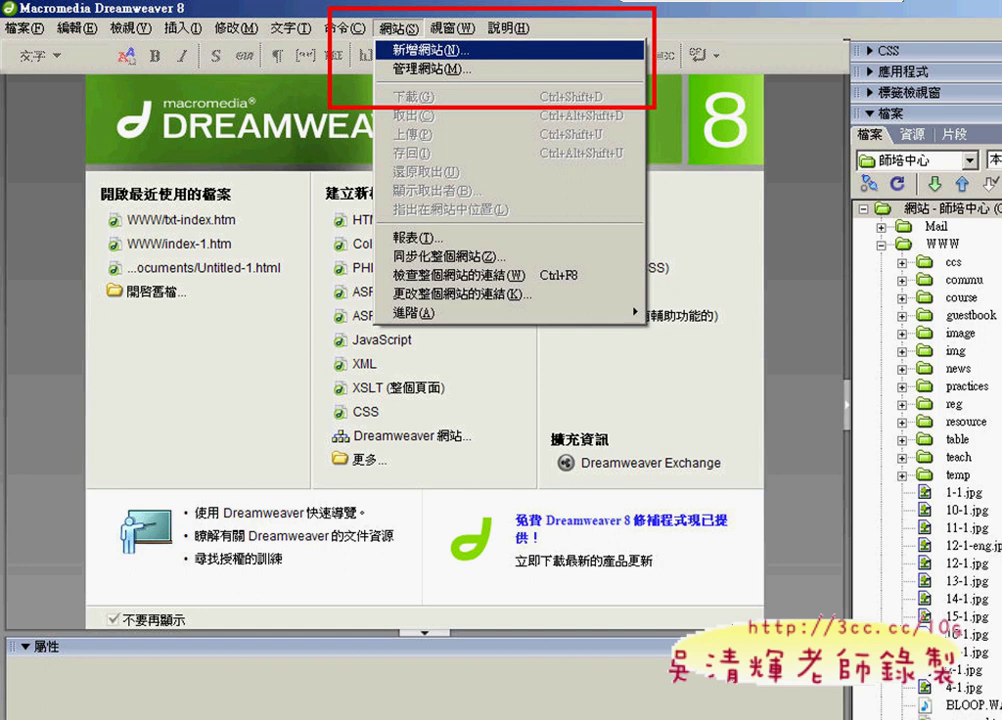
key("Right")
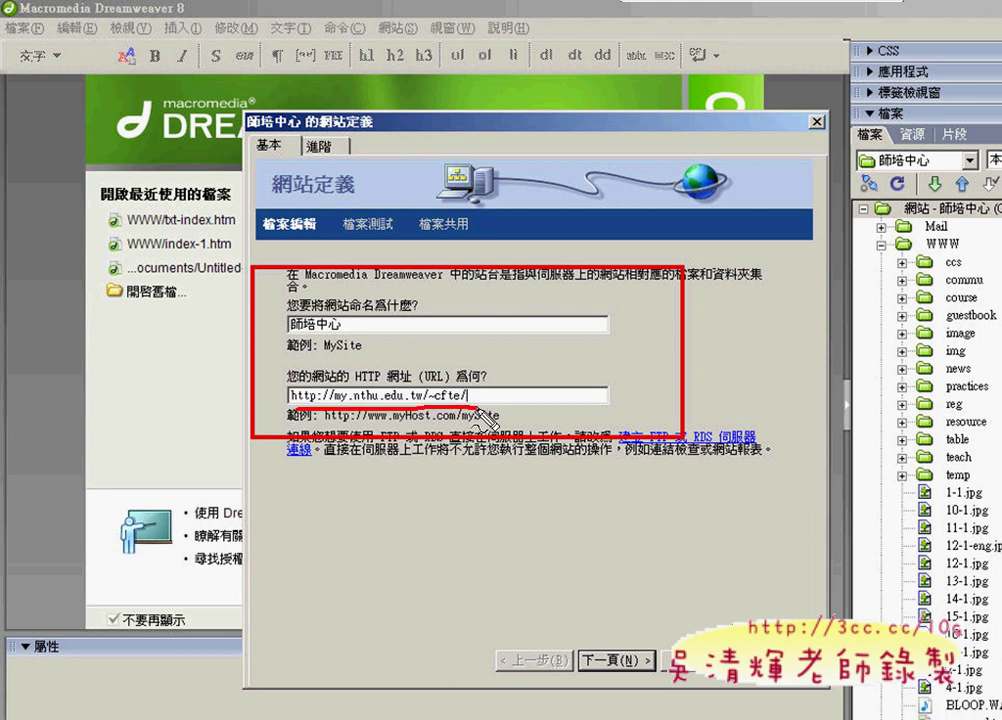
mouse_move(505, 409)
left_mouse_down()
mouse_move(510, 383)
mouse_move(305, 372)
mouse_move(285, 388)
mouse_move(293, 405)
left_mouse_up()
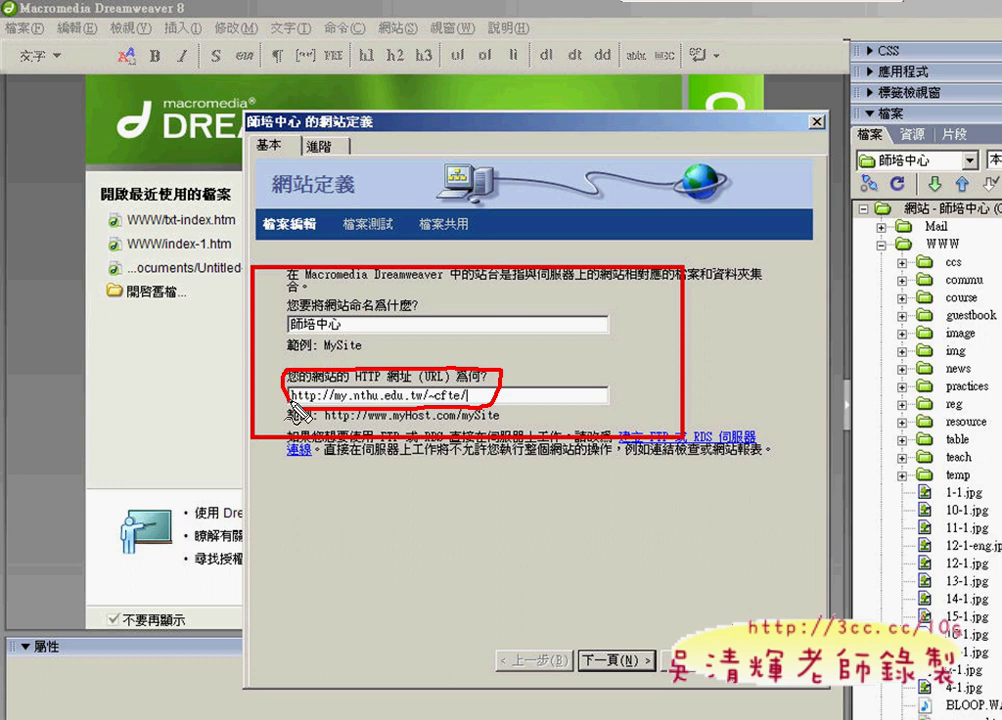
key("ctrl+z")
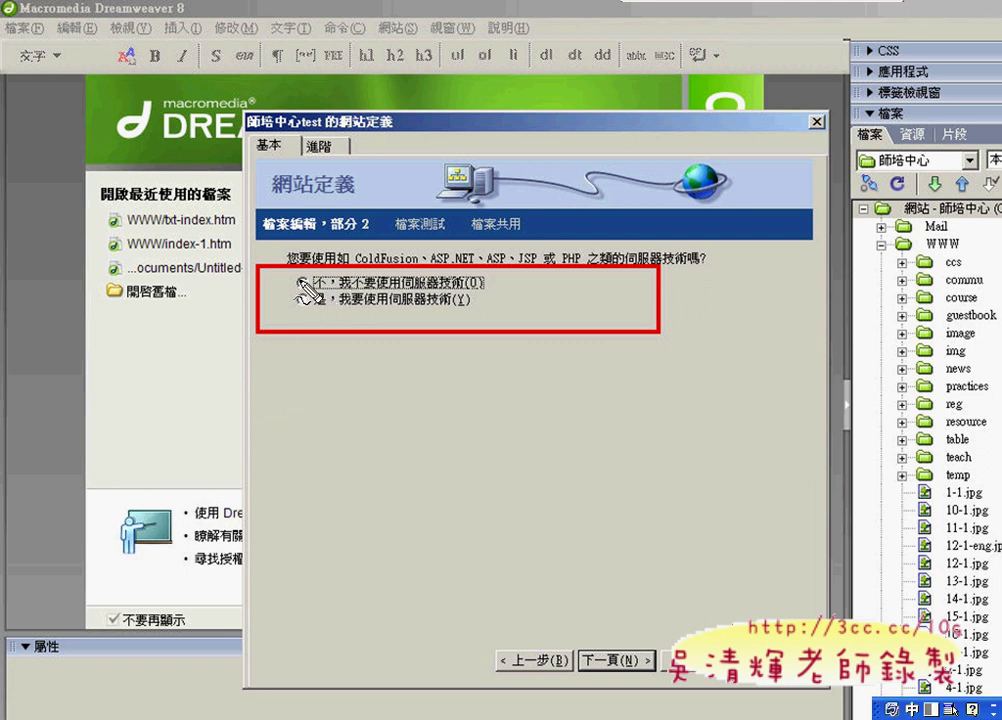
left_click_drag(300, 302, 456, 310)
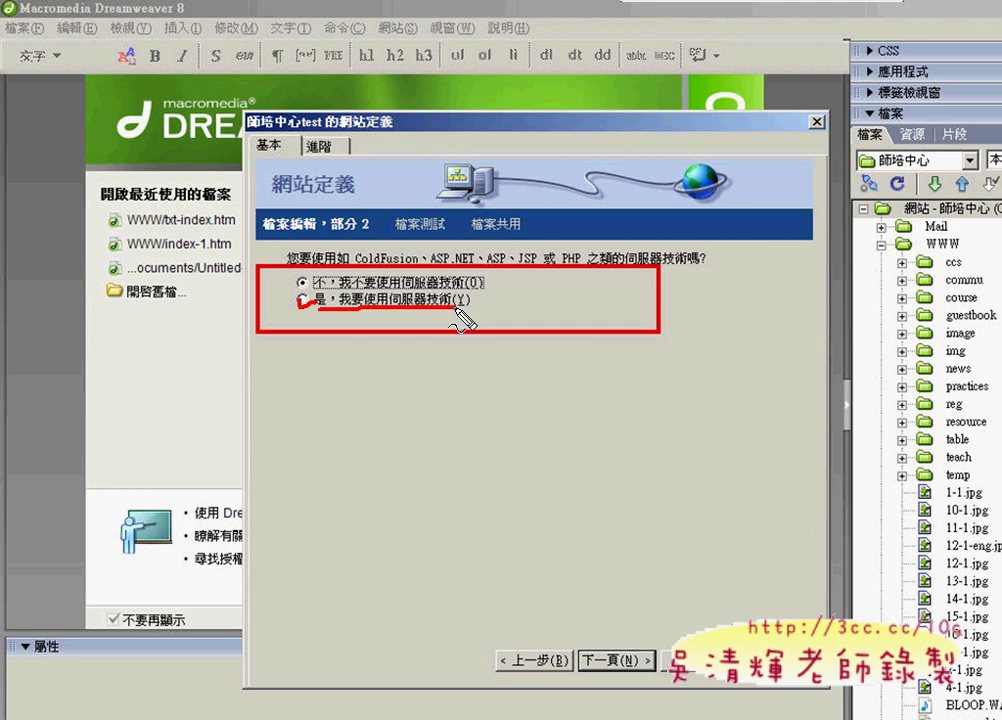
key("Escape")
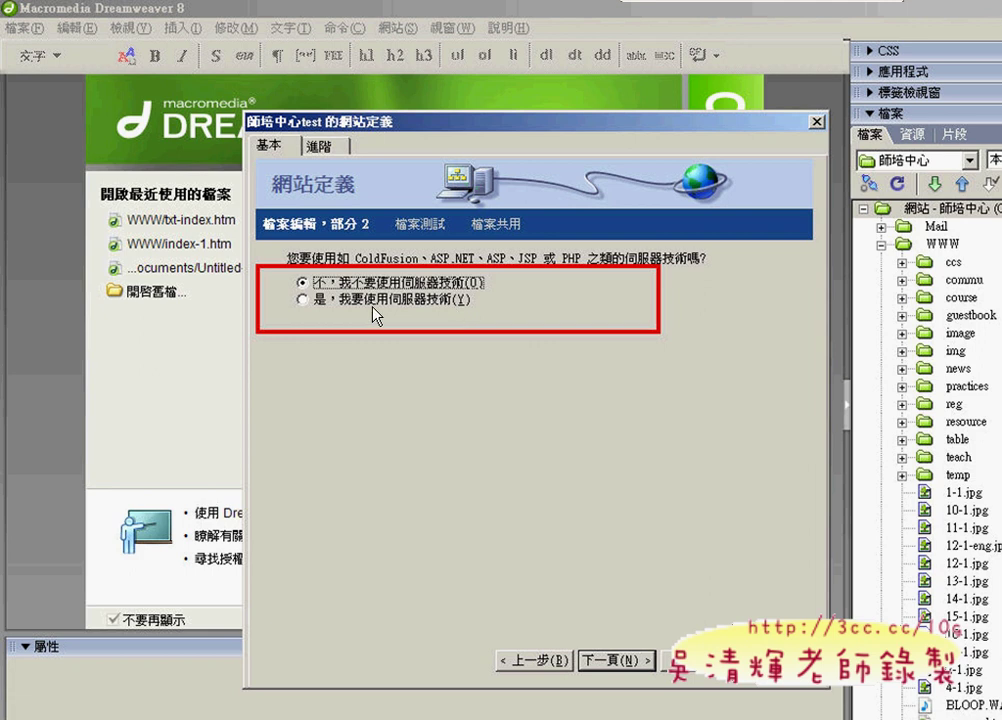
key("Return")
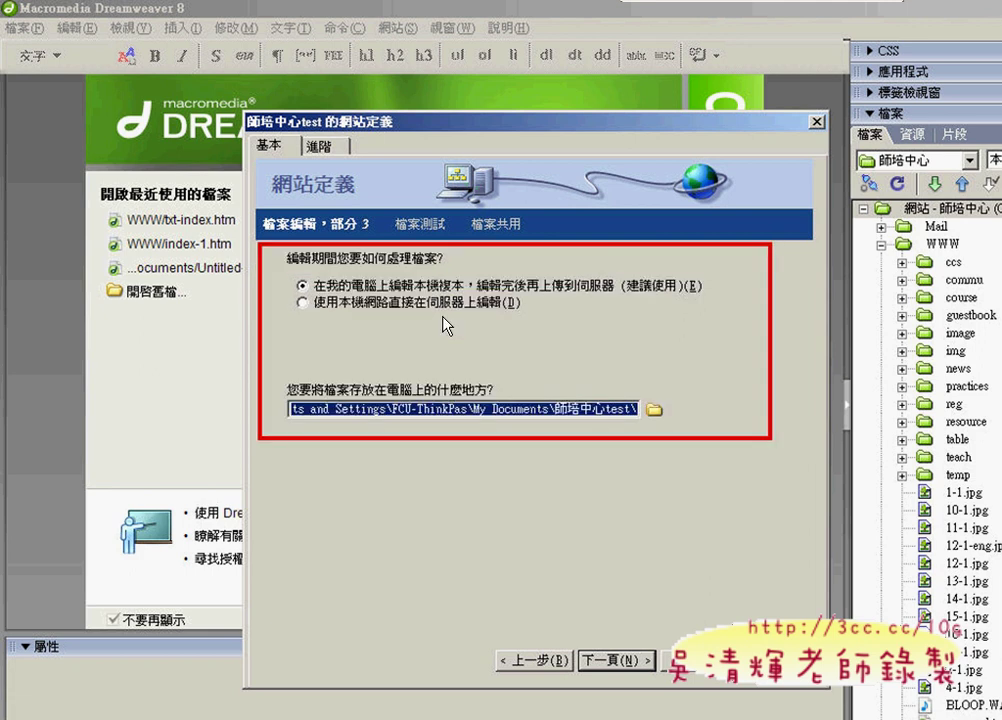
left_click(655, 411)
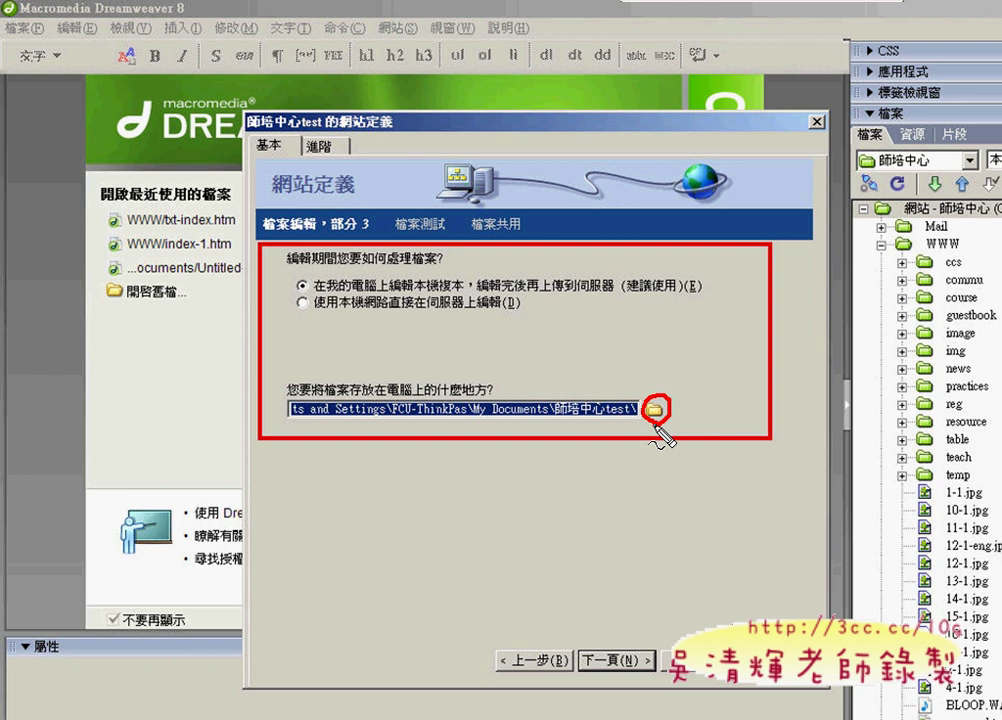
mouse_move(487, 522)
left_mouse_down()
mouse_move(490, 478)
mouse_move(513, 522)
mouse_move(507, 500)
mouse_move(540, 526)
mouse_move(596, 531)
left_mouse_up()
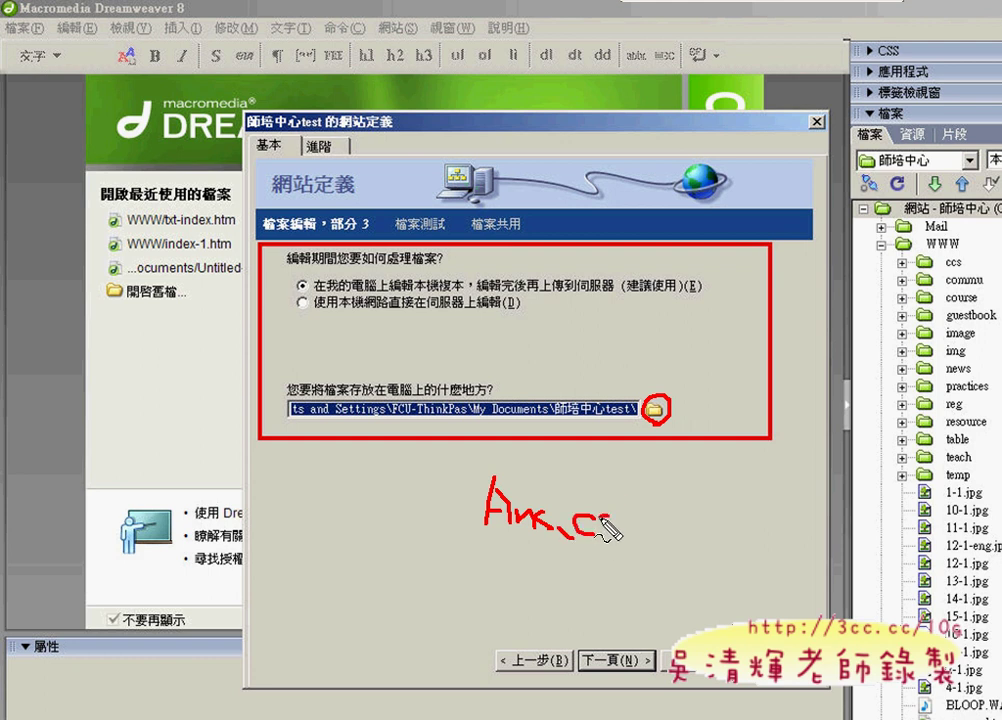
mouse_move(680, 474)
left_mouse_down()
mouse_move(633, 545)
mouse_move(663, 510)
left_mouse_up()
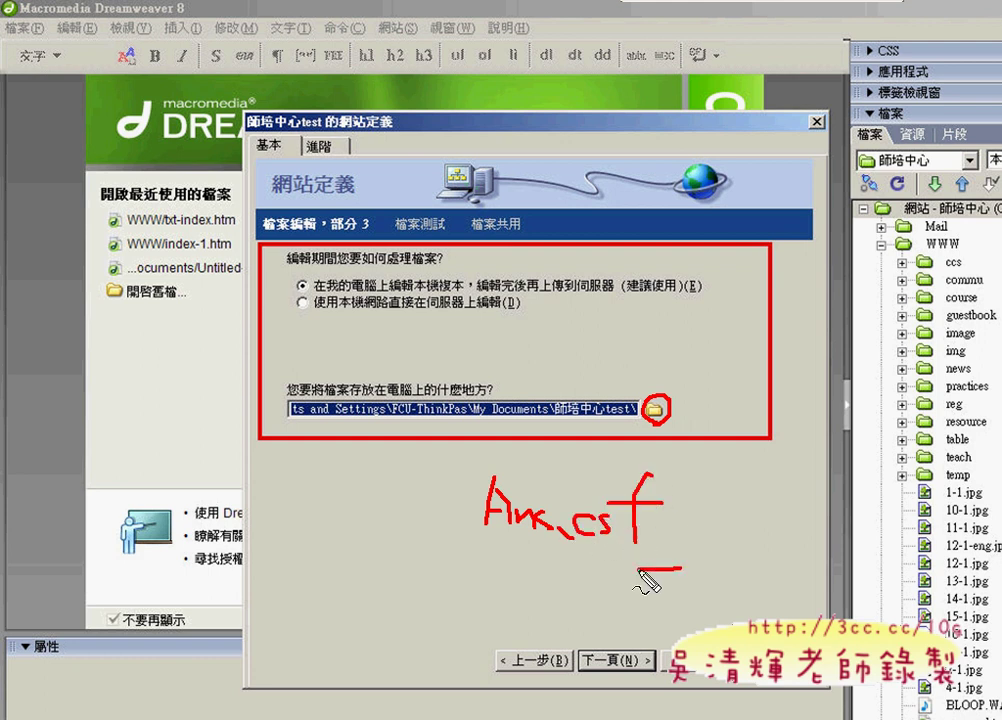
mouse_move(680, 568)
left_mouse_down()
mouse_move(429, 520)
mouse_move(430, 457)
mouse_move(767, 505)
mouse_move(767, 545)
mouse_move(684, 560)
left_mouse_up()
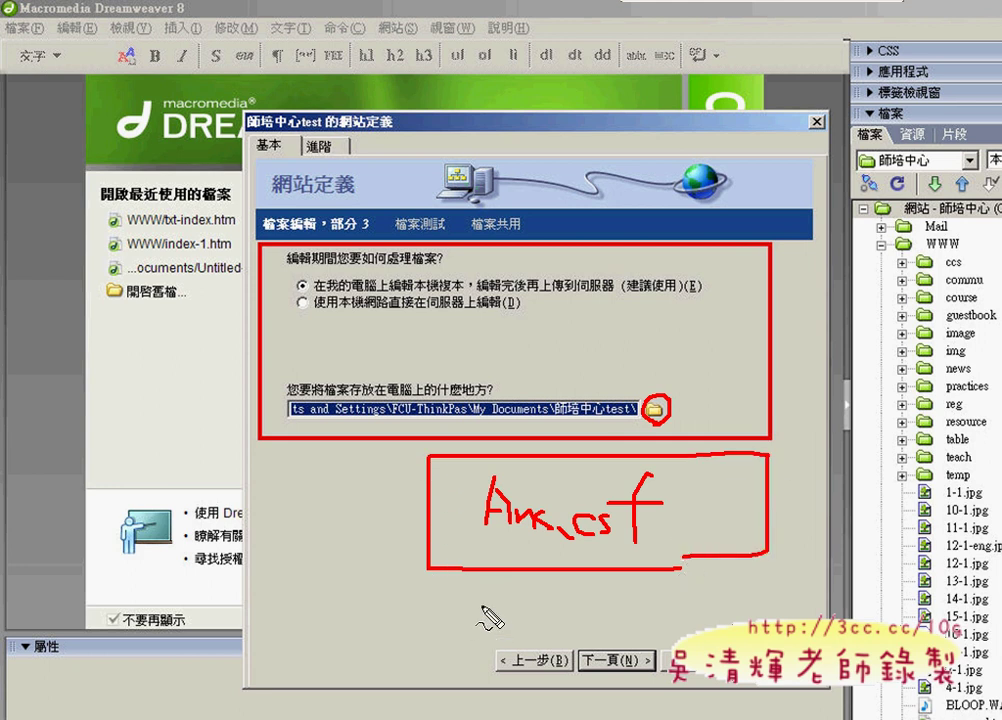
mouse_move(477, 599)
left_mouse_down()
mouse_move(479, 623)
mouse_move(507, 621)
mouse_move(528, 600)
mouse_move(567, 622)
mouse_move(640, 614)
left_mouse_up()
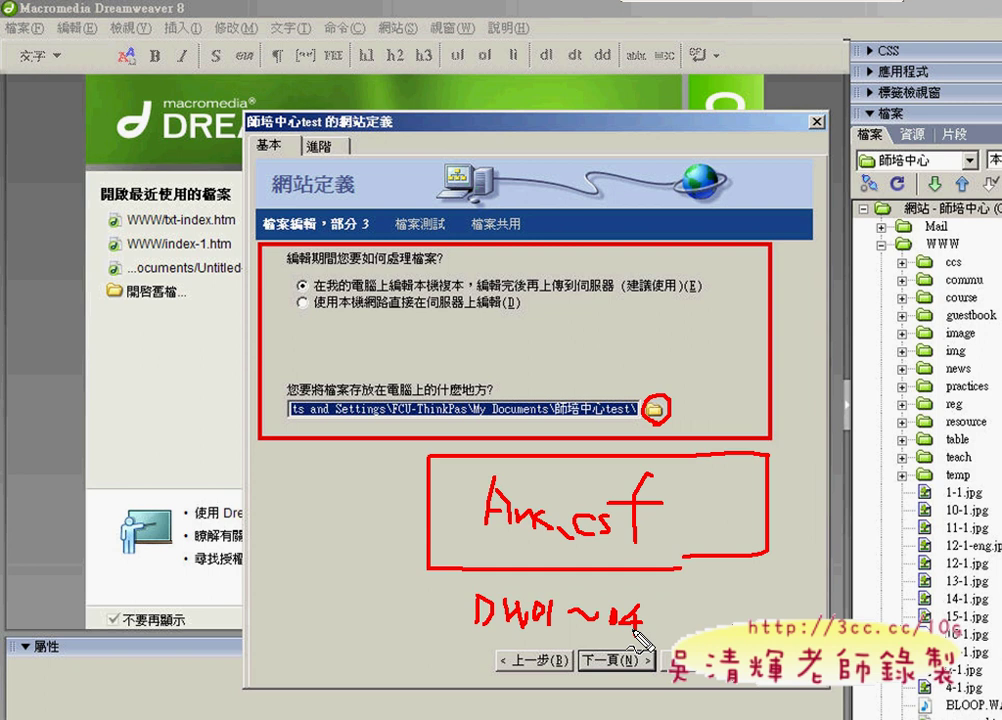
- End the slide show and minimize PowerPoint to switch to Default.htm in Dreamweaver CS4
key("Escape")
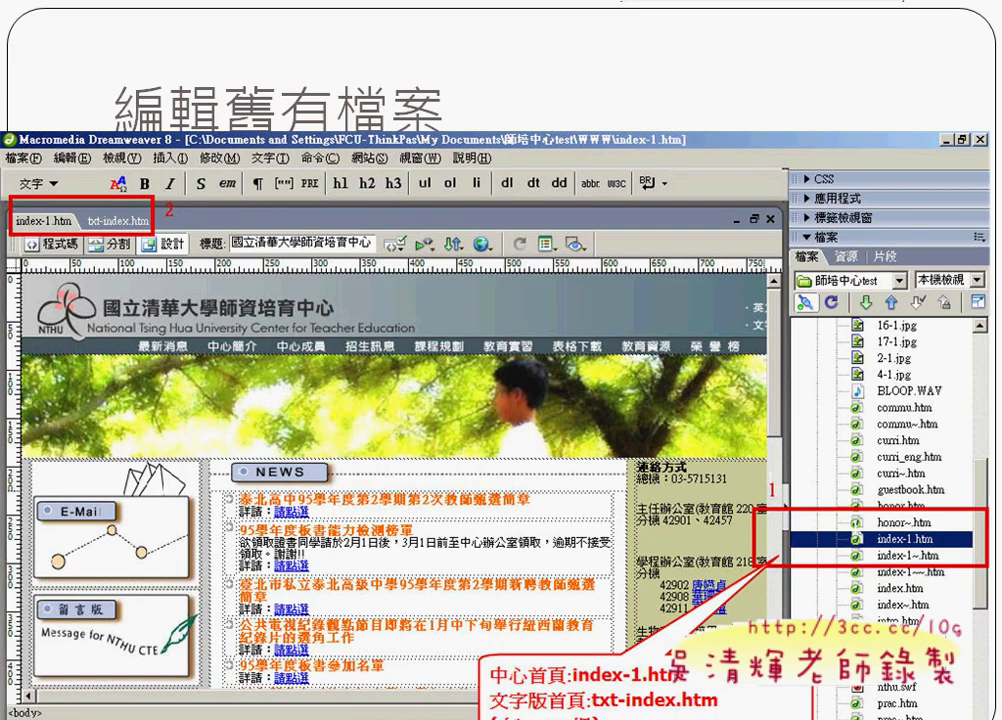
key("Escape")
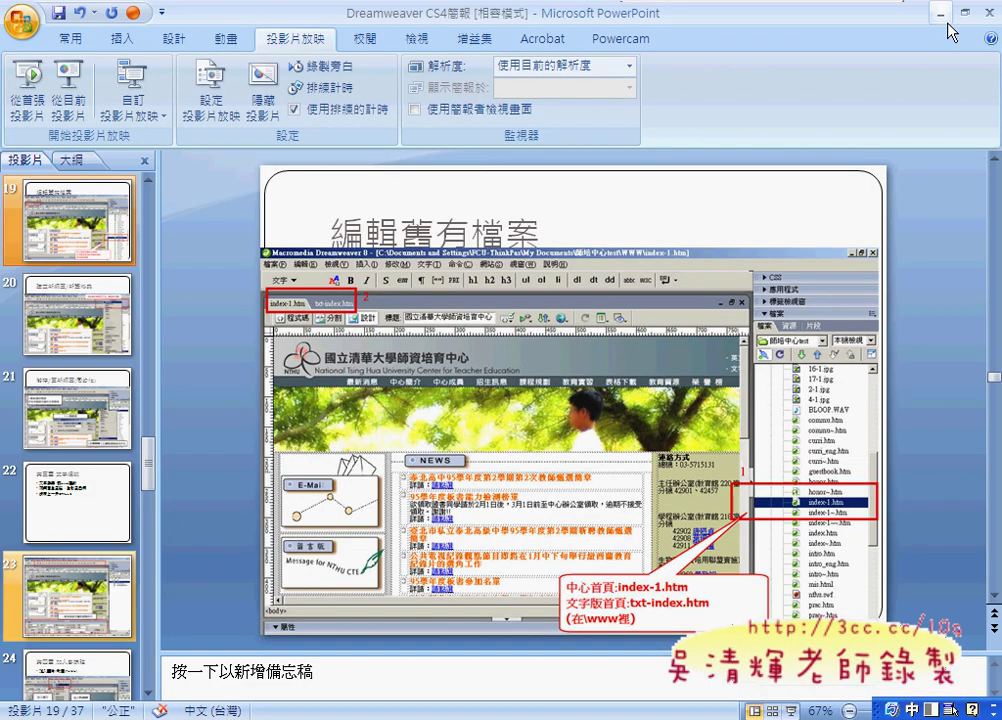
left_click(941, 13)
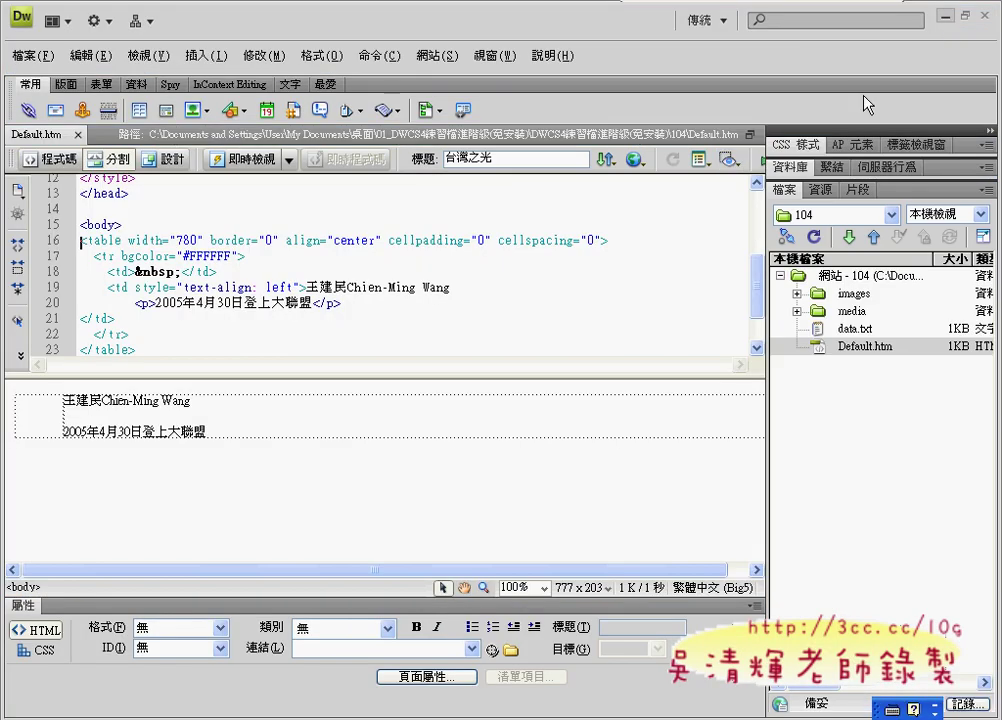
- Compare the Code and Split views of Default.htm, finishing in Design view
left_click(57, 165)
left_click(108, 165)
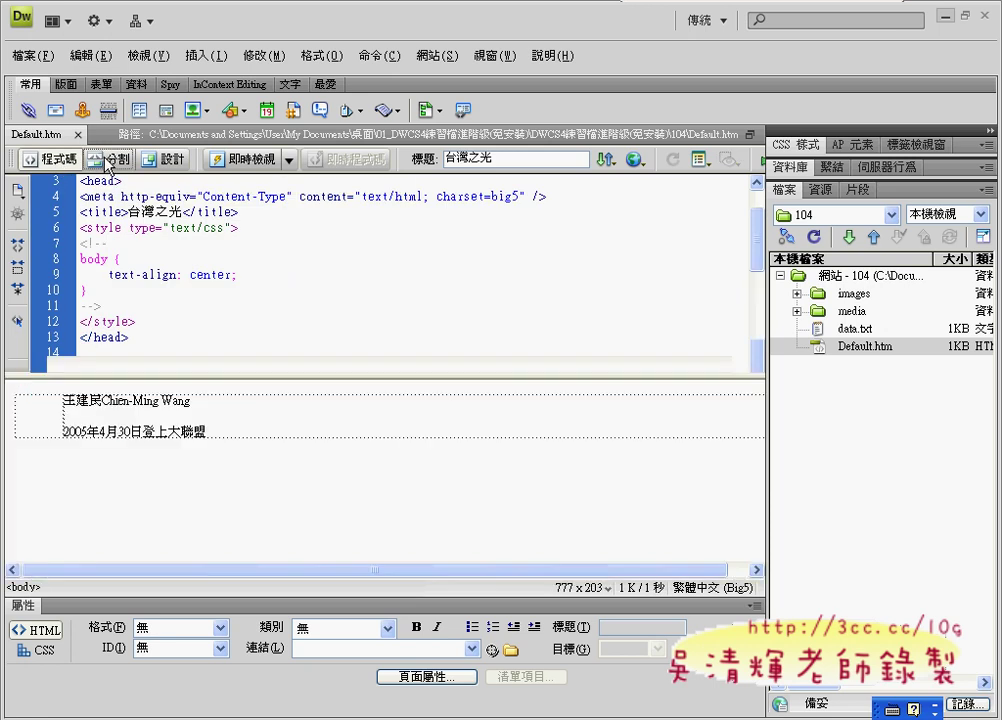
left_click(164, 161)
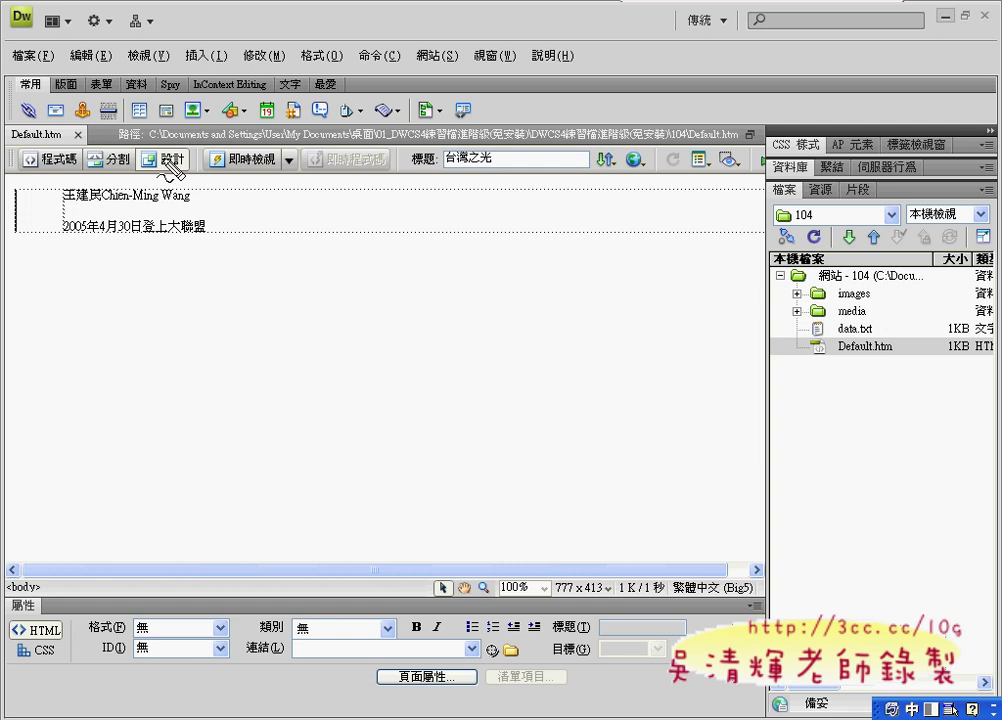
mouse_move(168, 160)
left_mouse_down()
mouse_move(160, 166)
mouse_move(135, 150)
mouse_move(190, 152)
mouse_move(105, 122)
mouse_move(88, 128)
mouse_move(118, 143)
left_mouse_up()
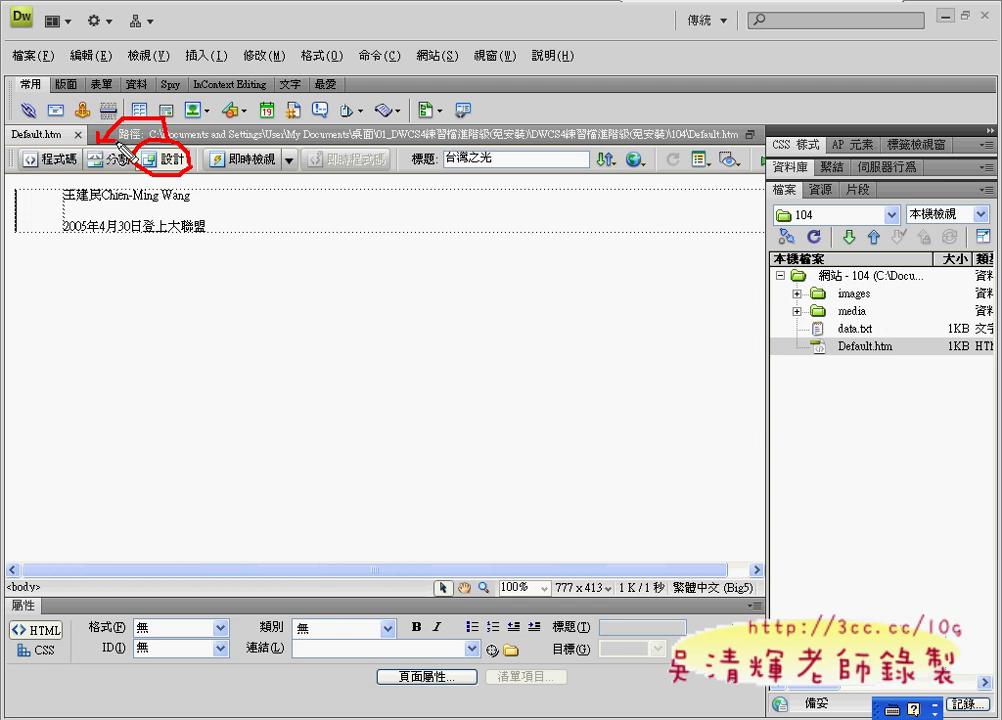
key("Escape")
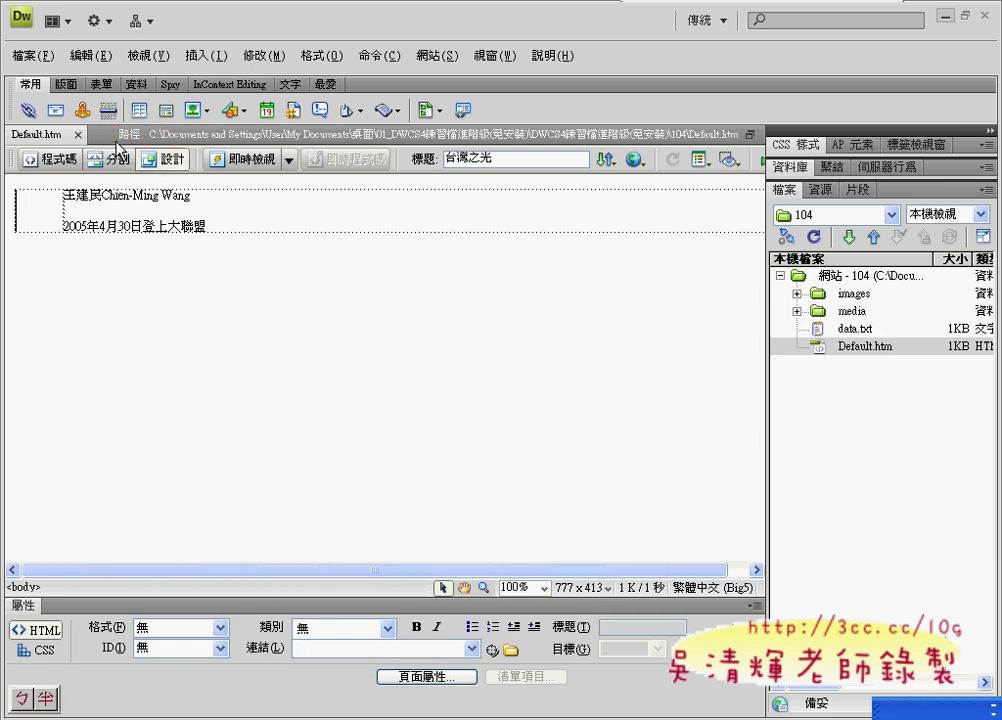
- Preview Default.htm in Live View, then return to the editable Design view
left_click(250, 162)
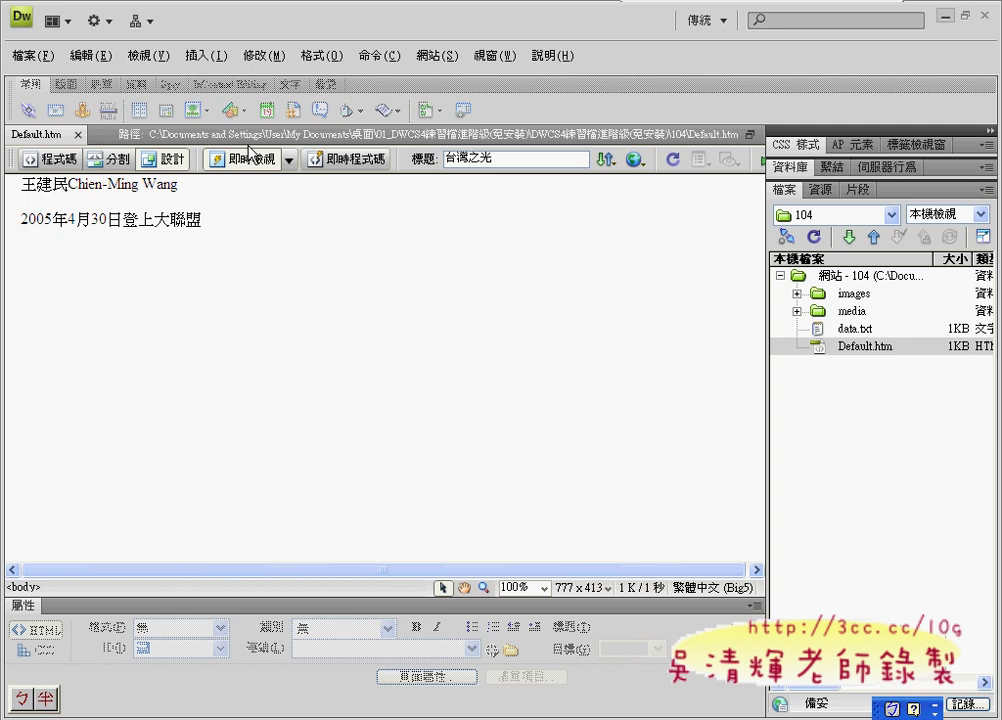
left_click(244, 162)
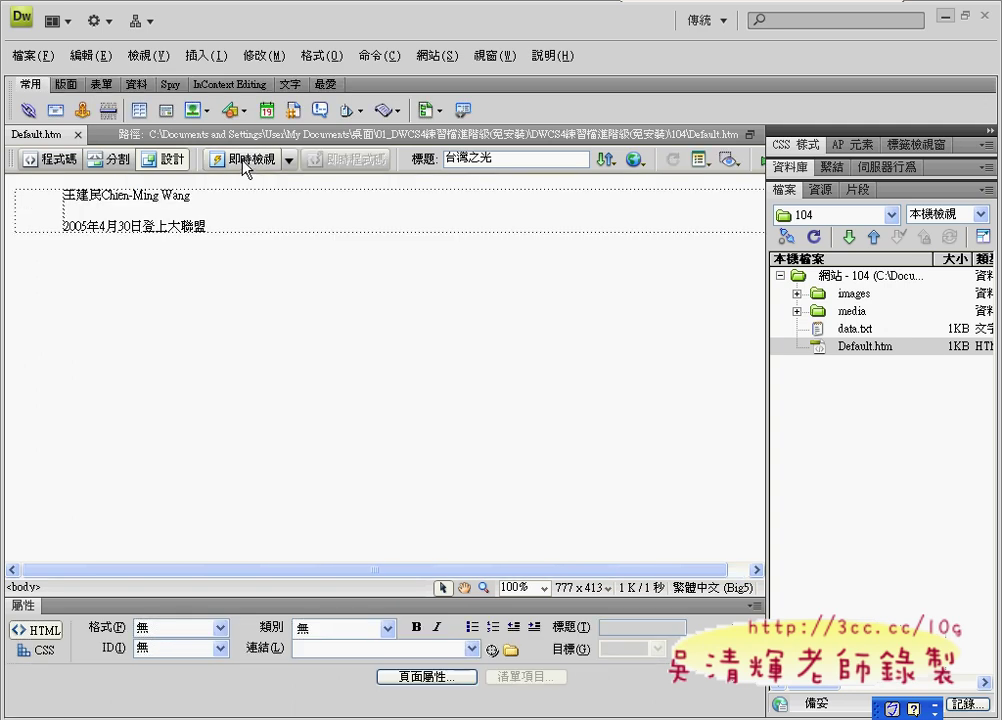
left_click(244, 162)
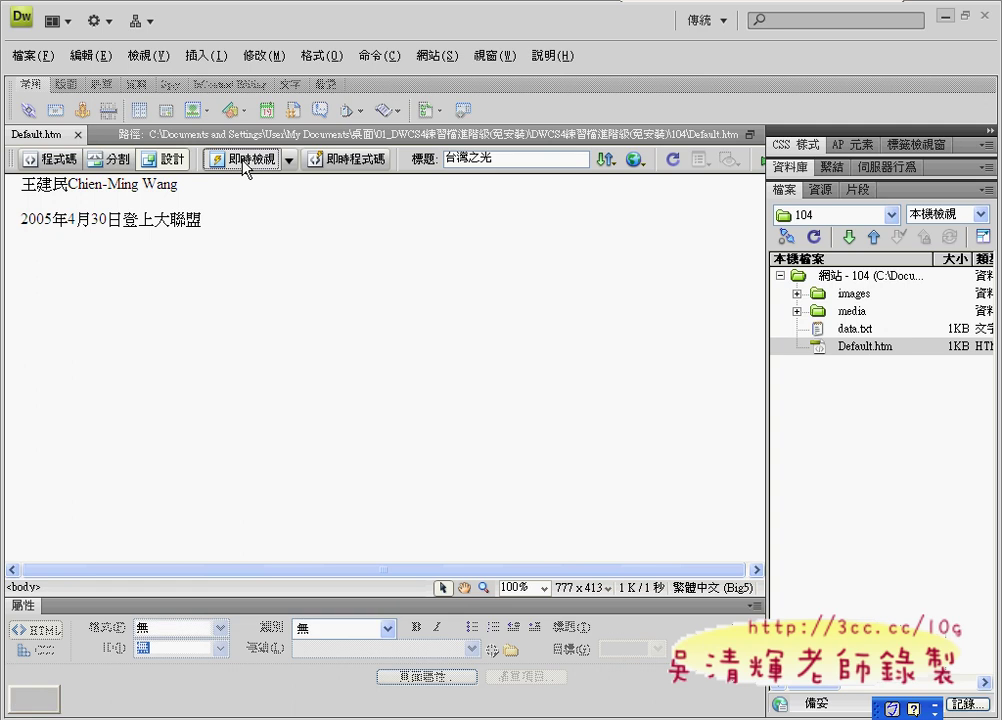
left_click(244, 162)
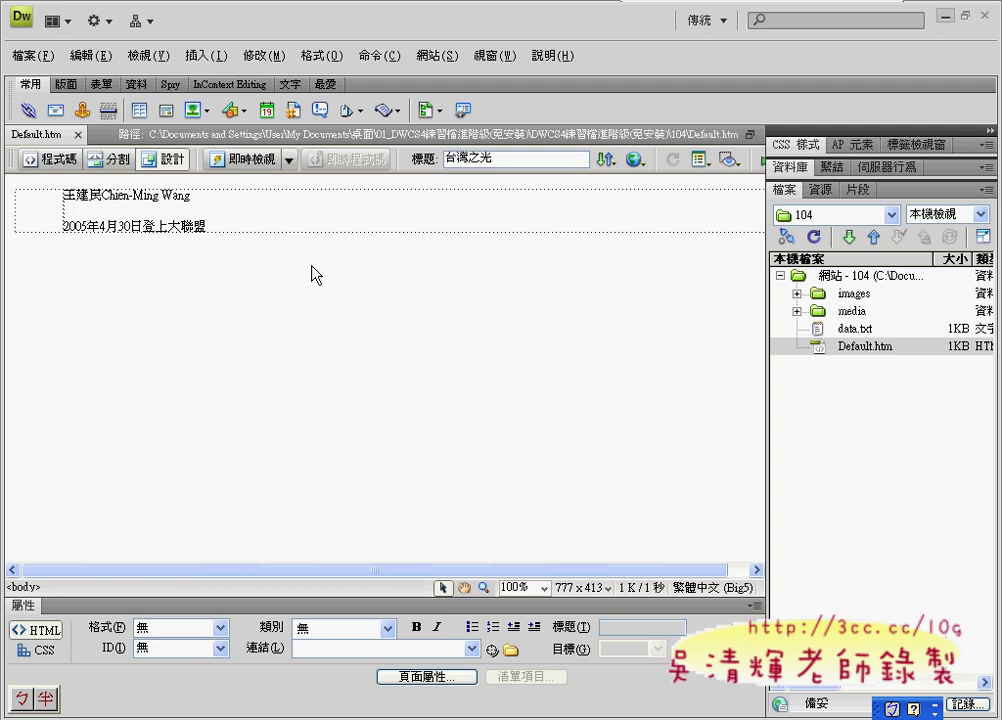
- Switch to DREAMWEAVERCS4實用級.pdf in Acrobat and read the page property requirements in item (1) of exercise 104
key("alt+Tab")
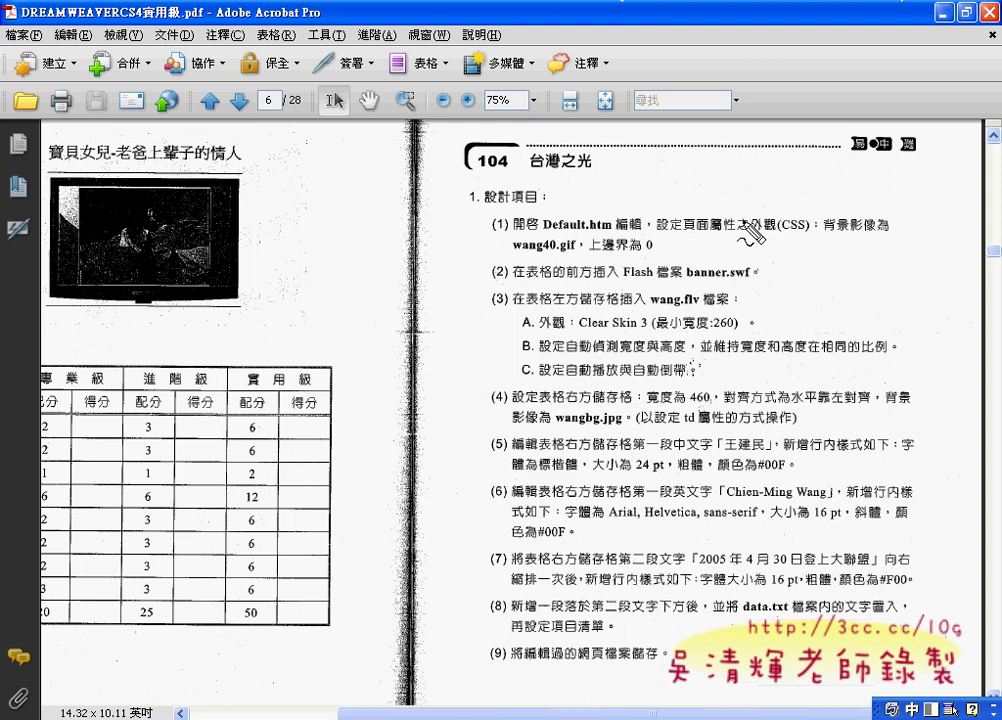
mouse_move(731, 229)
left_mouse_down()
mouse_move(808, 240)
mouse_move(805, 224)
mouse_move(688, 238)
mouse_move(688, 216)
mouse_move(768, 214)
mouse_move(771, 231)
left_mouse_up()
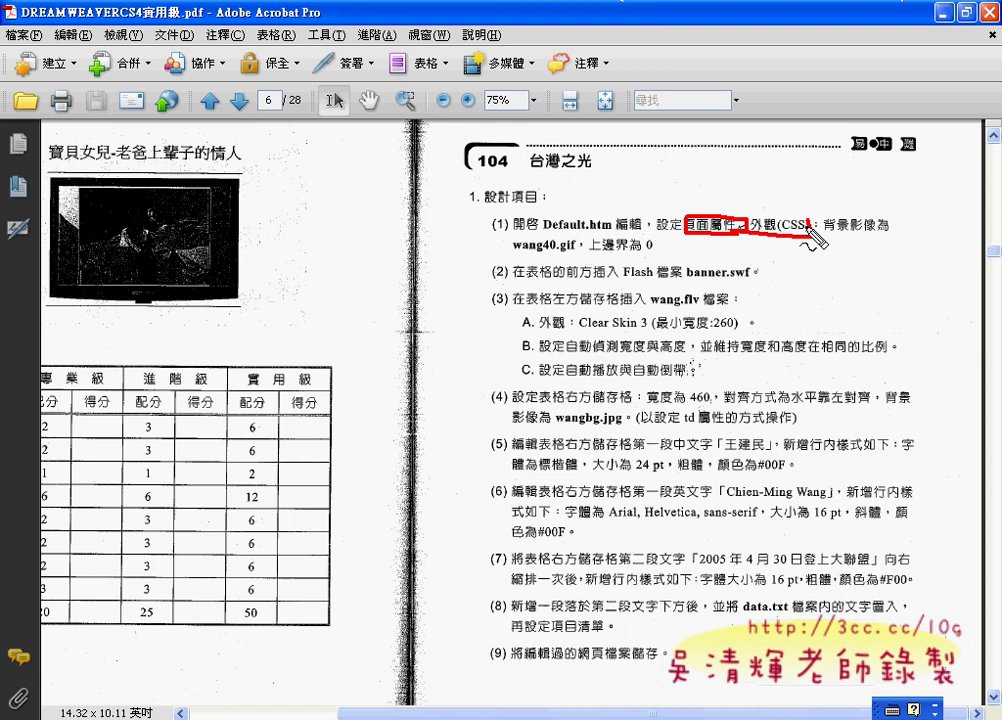
left_click_drag(808, 226, 809, 239)
key("Escape")
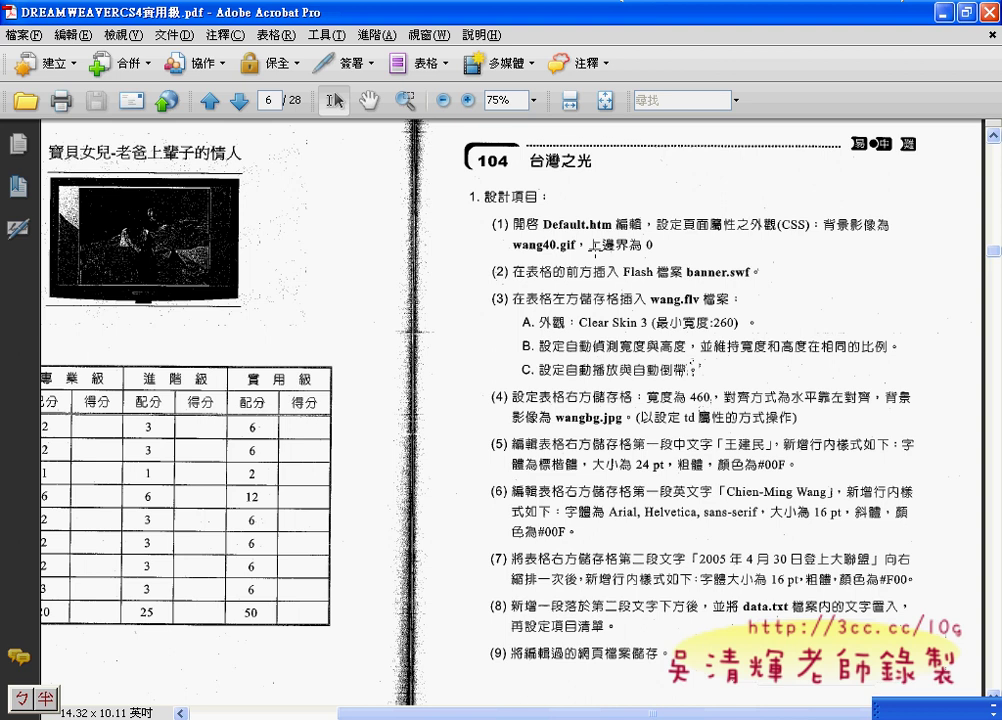
- Switch to Default.htm in Dreamweaver and open its page properties at the 外觀 (CSS) category
key("alt+Tab")
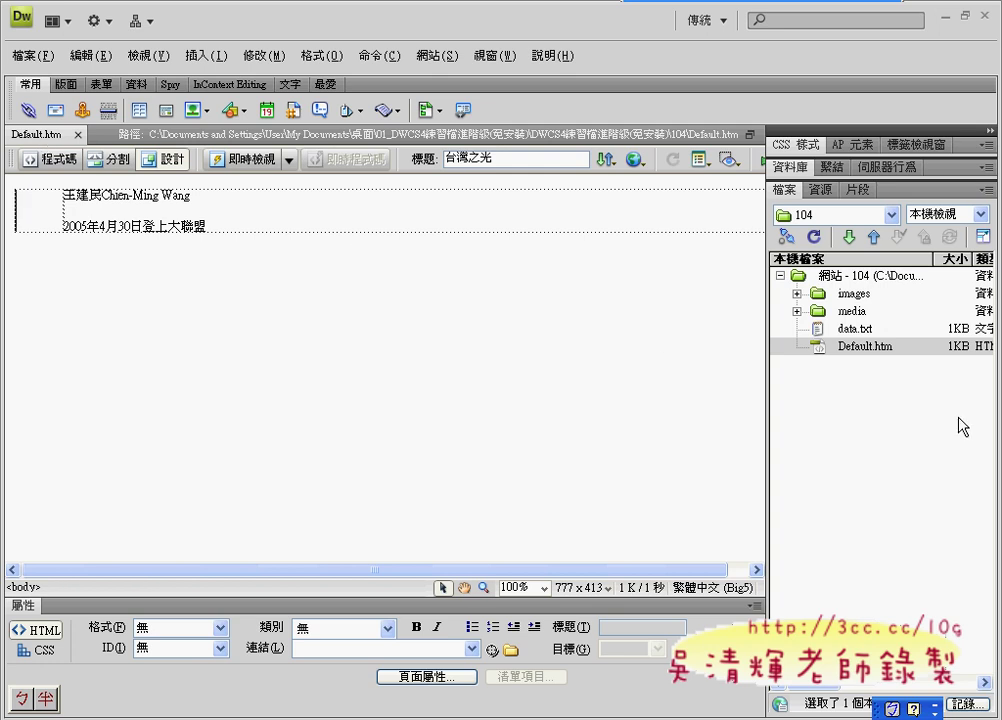
left_click(884, 347)
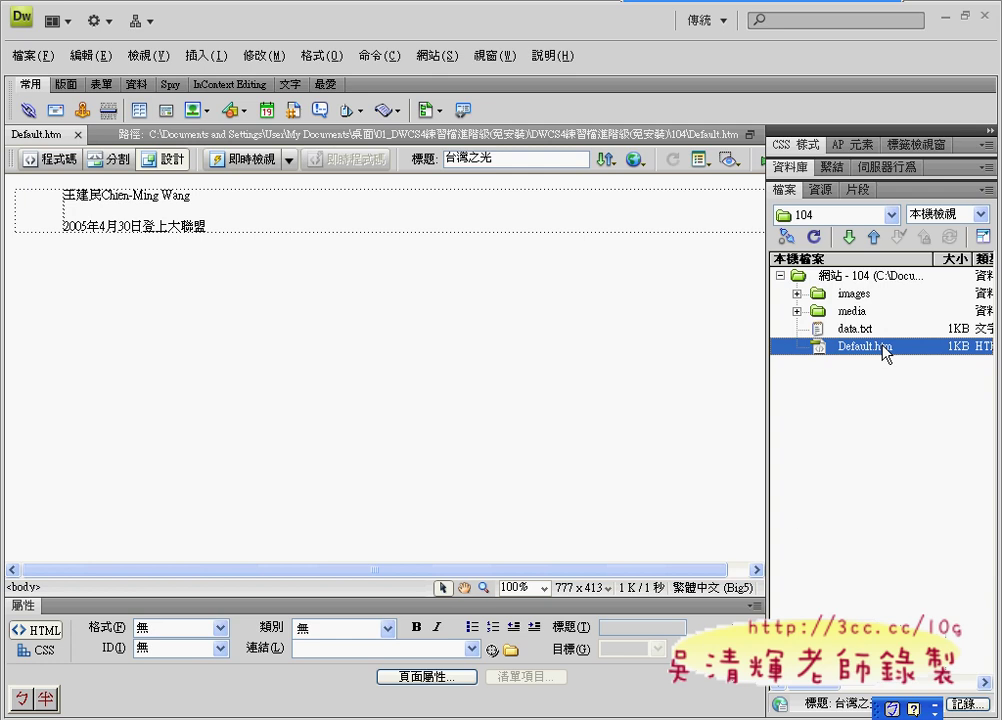
left_click(426, 677)
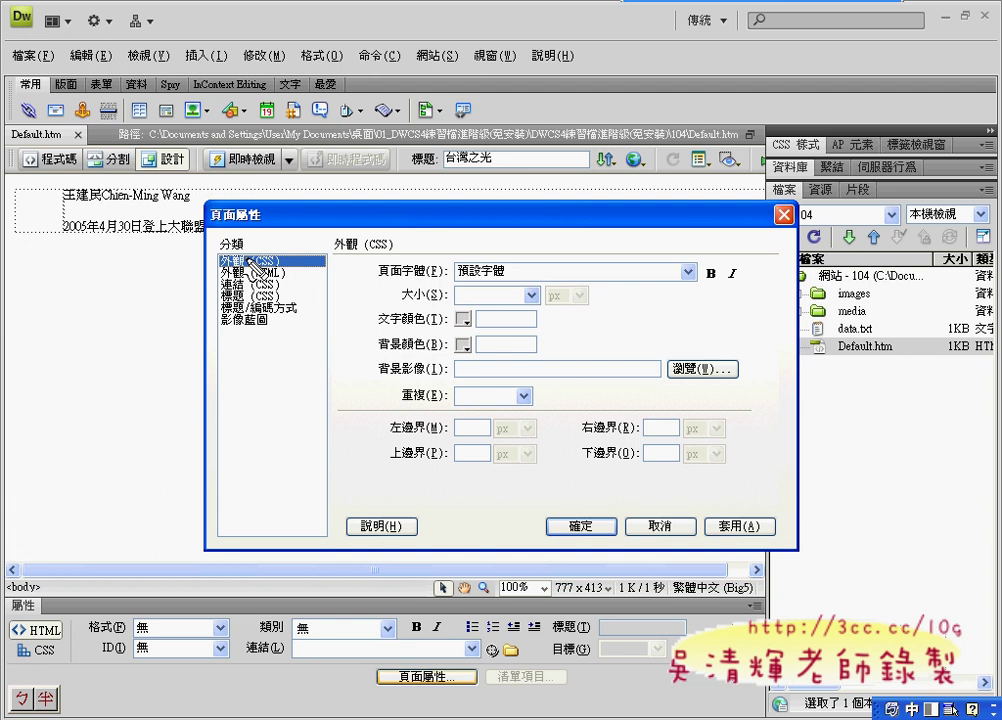
mouse_move(286, 276)
left_mouse_down()
mouse_move(214, 262)
mouse_move(278, 257)
mouse_move(287, 274)
left_mouse_up()
key("Escape")
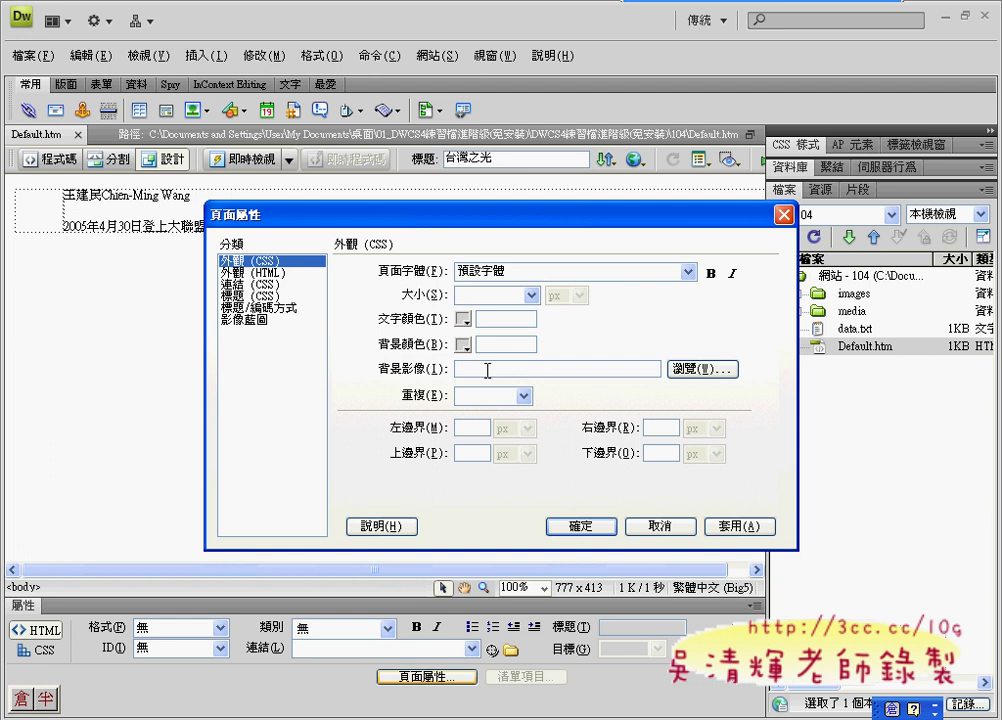
- Choose wang40.gif from the images folder as the page's background image
left_click(698, 376)
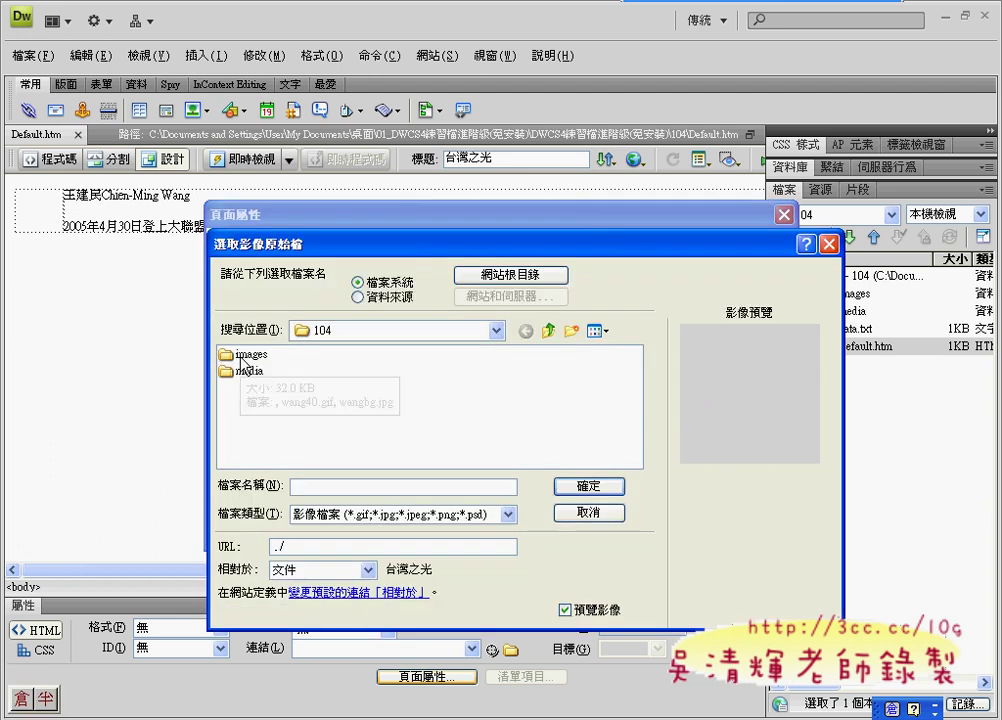
left_click(241, 362)
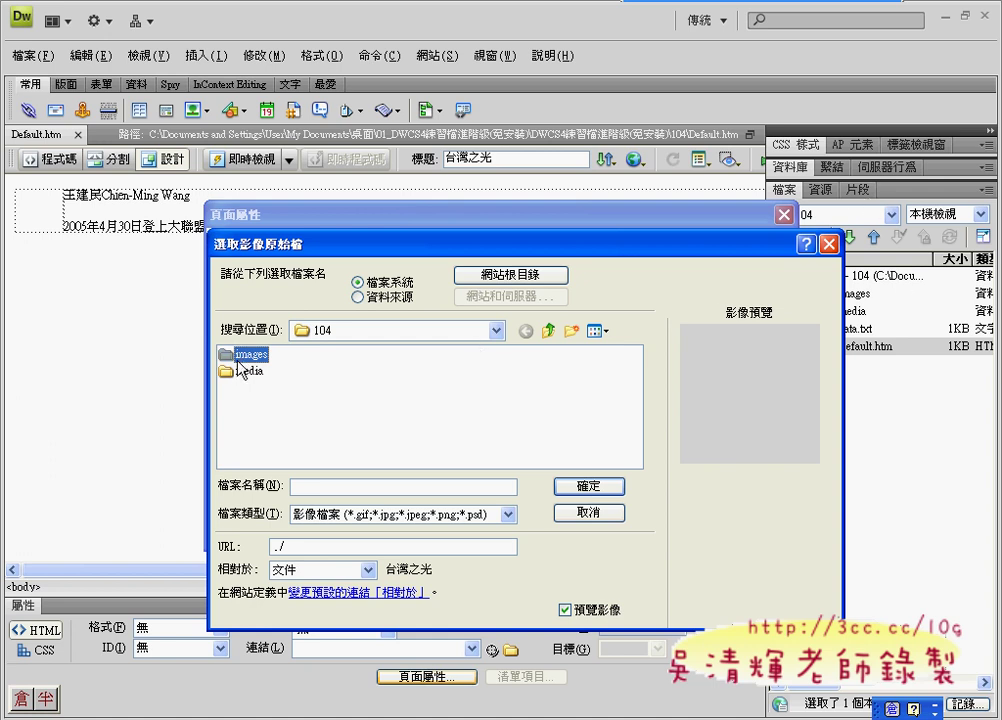
mouse_move(241, 367)
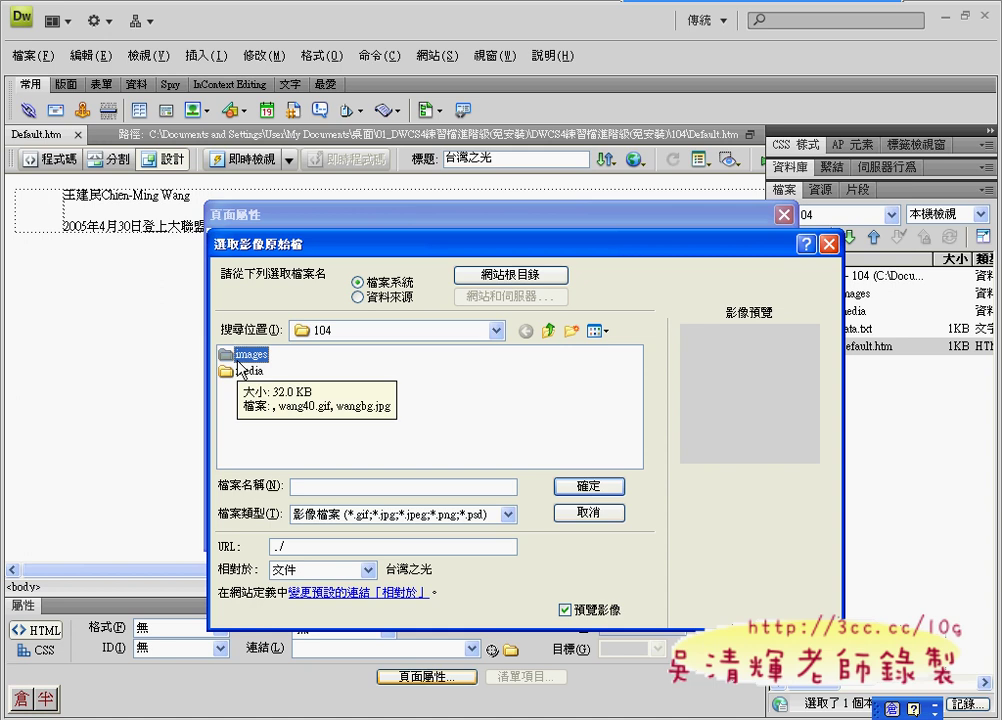
double_click(241, 356)
left_click(244, 357)
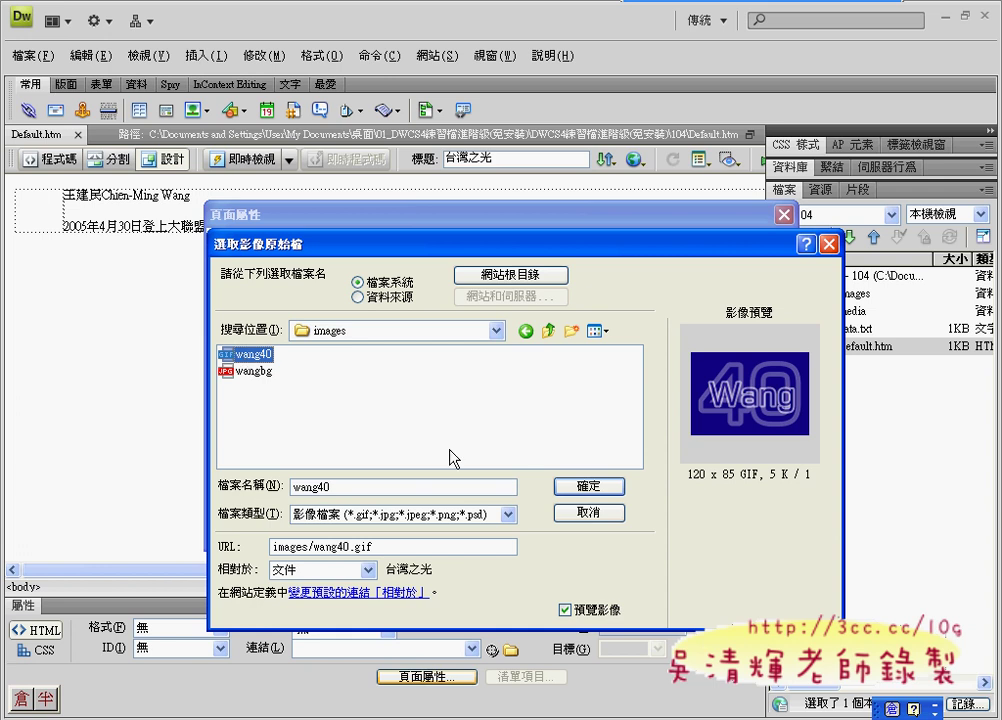
left_click(600, 487)
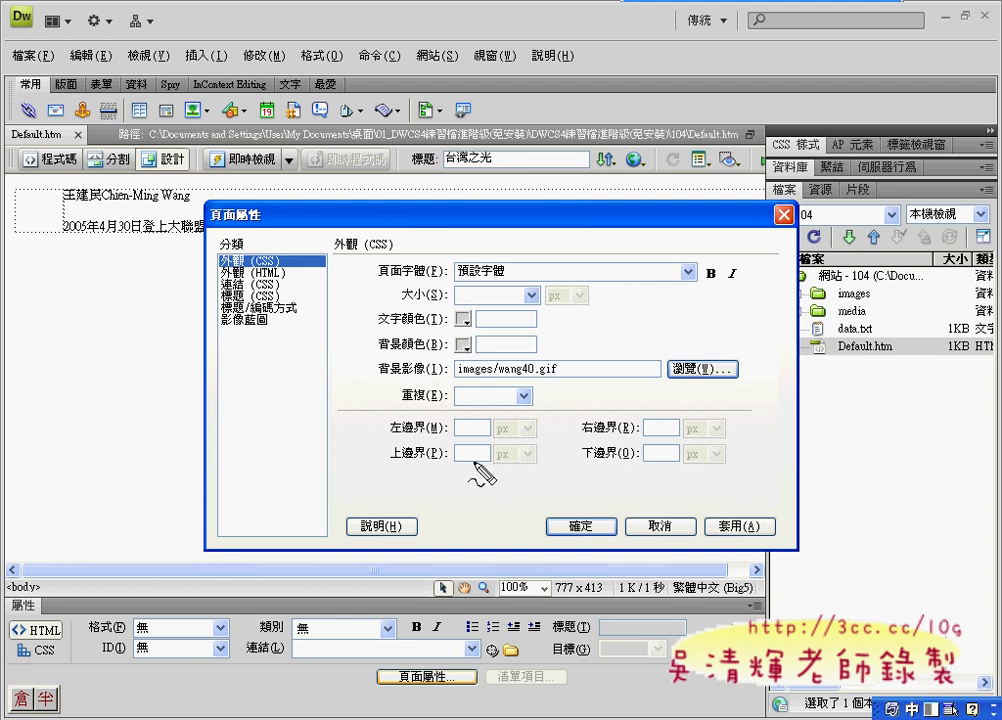
- Set the page's top margin (上邊界) to 0 px and apply the page properties
mouse_move(452, 463)
left_mouse_down()
mouse_move(392, 464)
mouse_move(446, 456)
left_mouse_up()
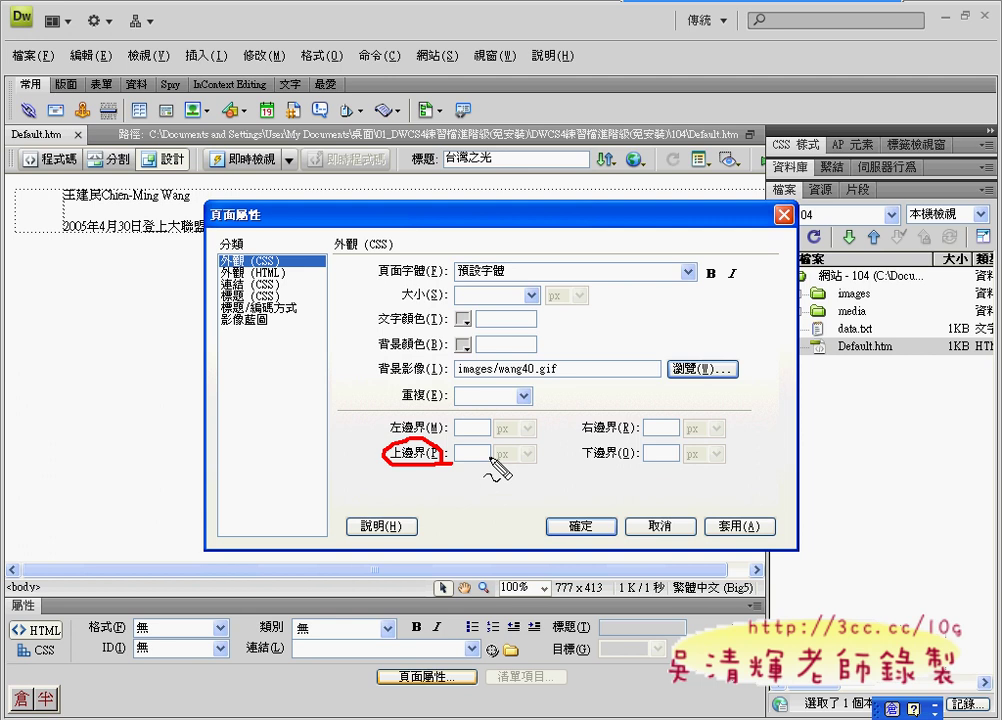
key("Escape")
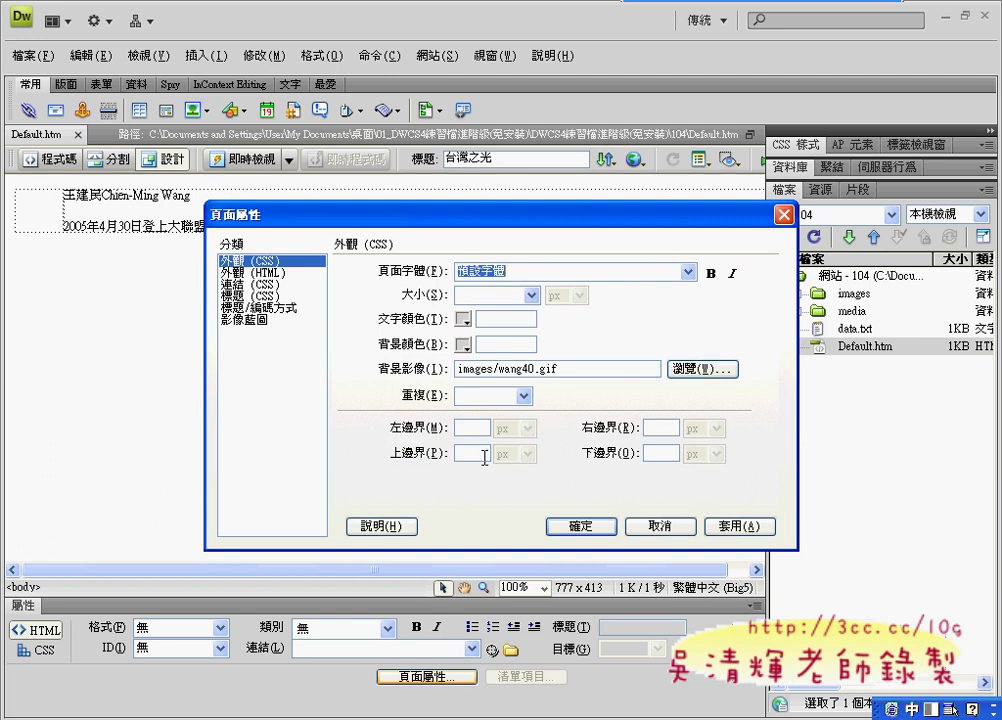
left_click(484, 456)
type("0")
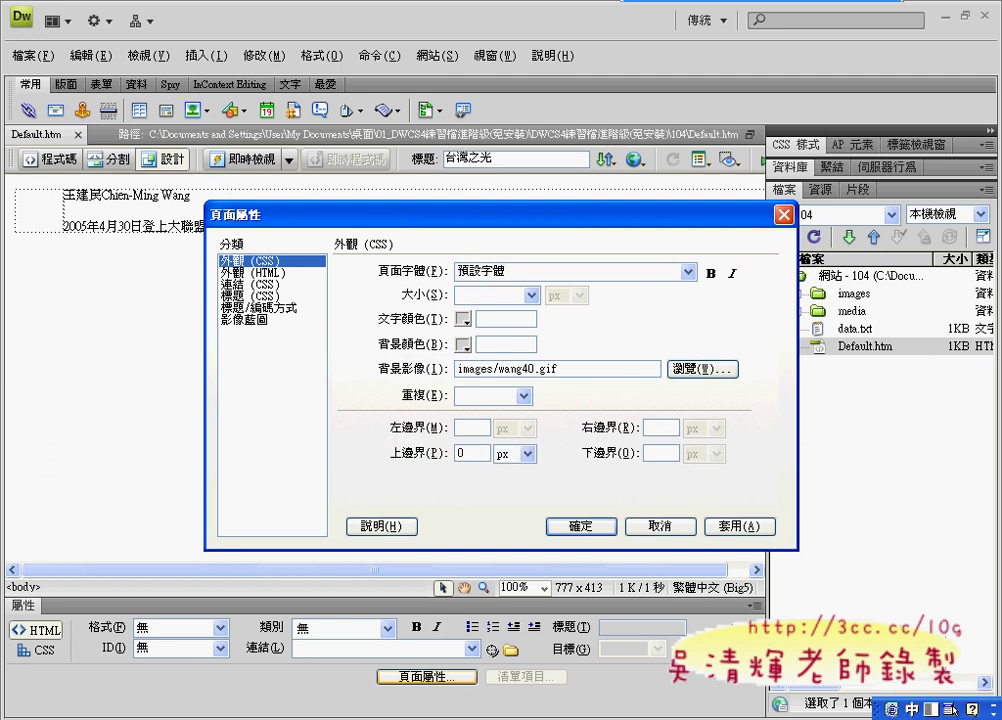
left_click(529, 454)
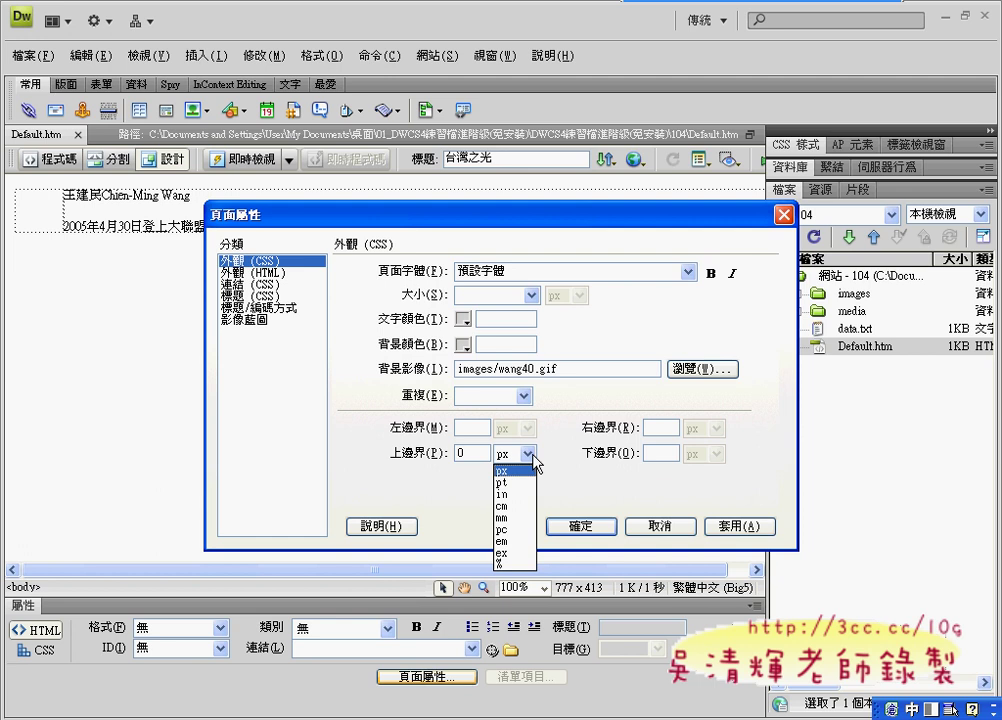
left_click(533, 456)
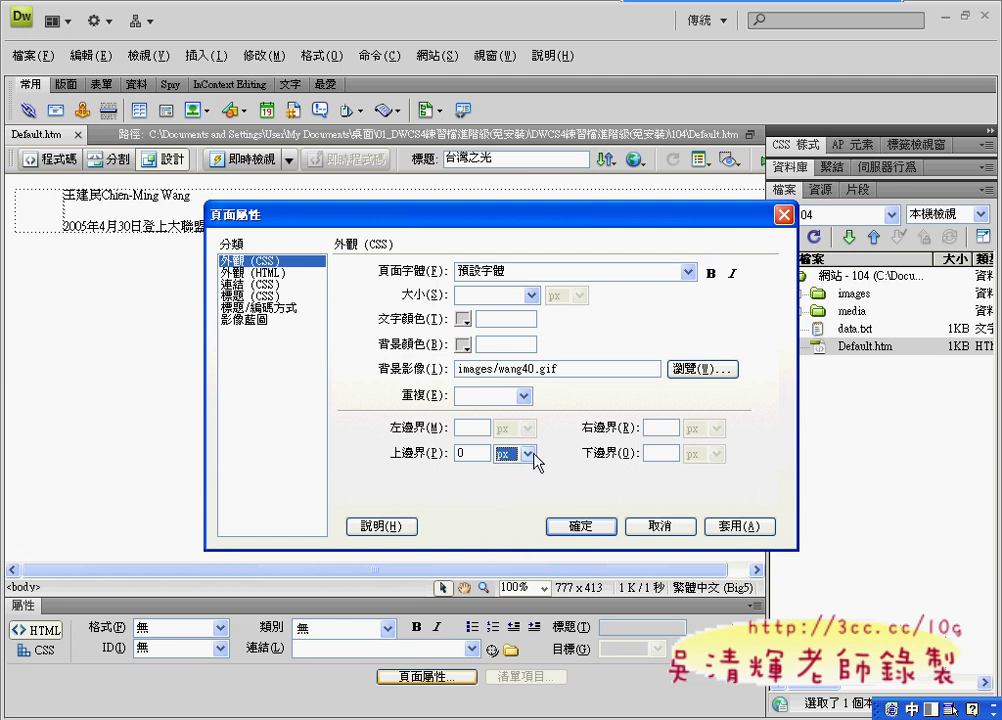
left_click(588, 525)
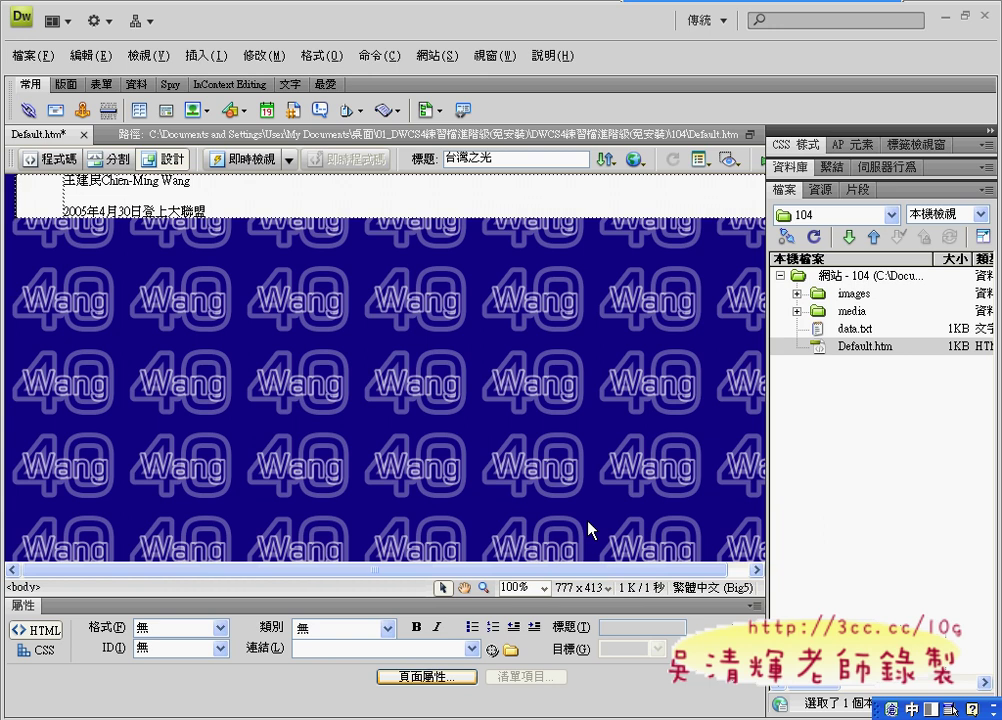
- Show Default.htm in Split view and select the whole table from its empty first cell
left_click(34, 205)
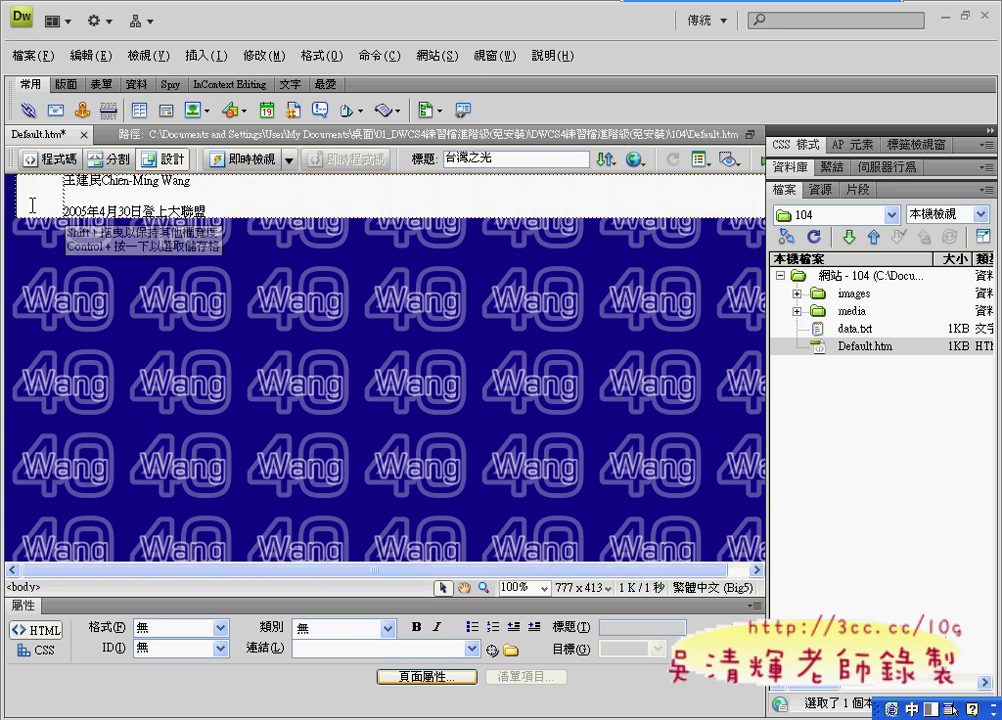
left_click(50, 203)
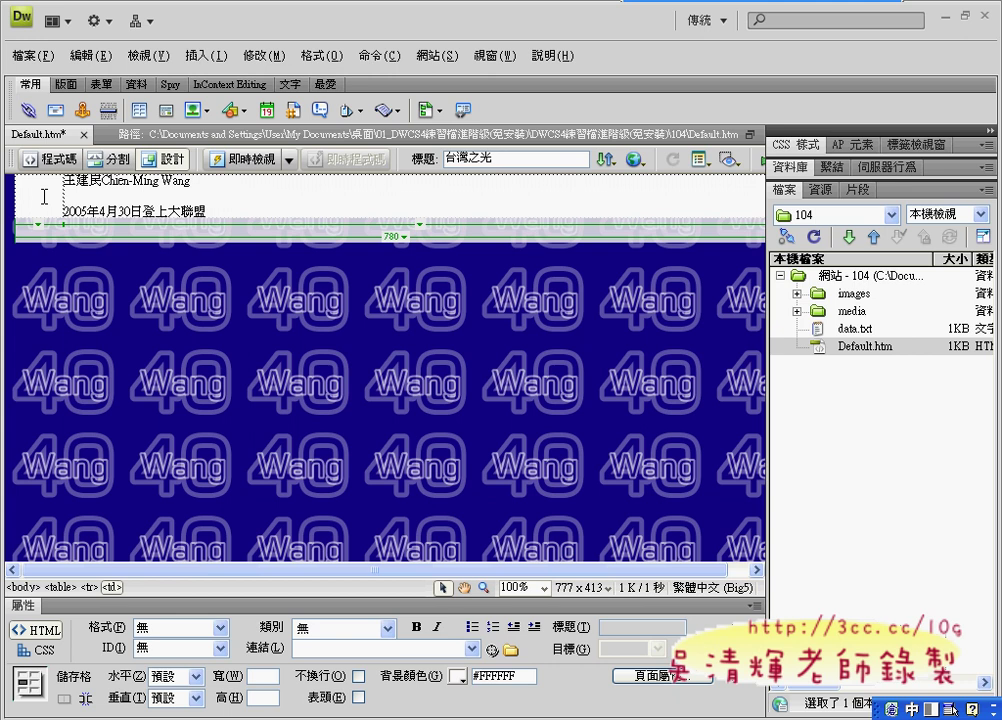
key("ctrl+alt+f")
left_click(104, 160)
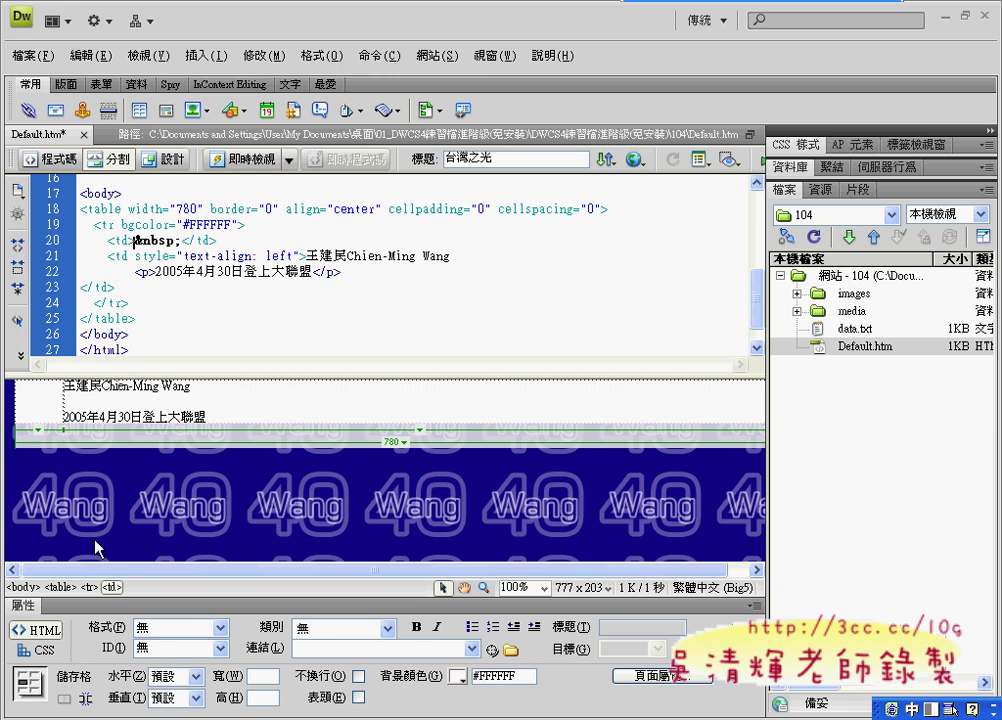
left_click(46, 588)
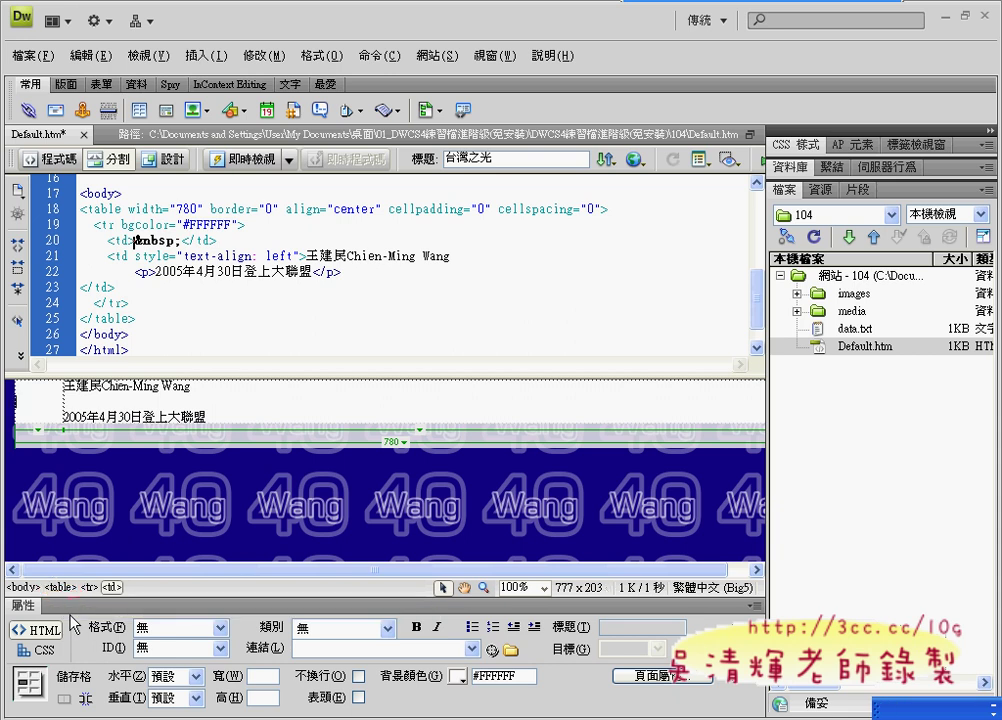
left_click(59, 587)
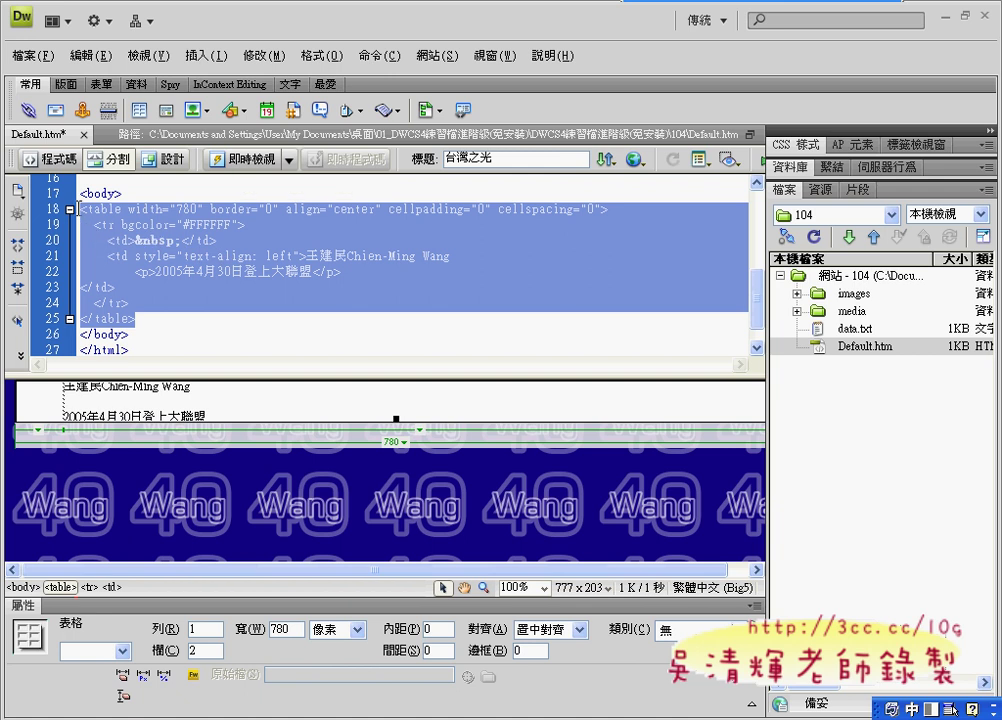
- Place the insertion point in the code at the end of the opening body tag, just before the table
left_click(84, 212)
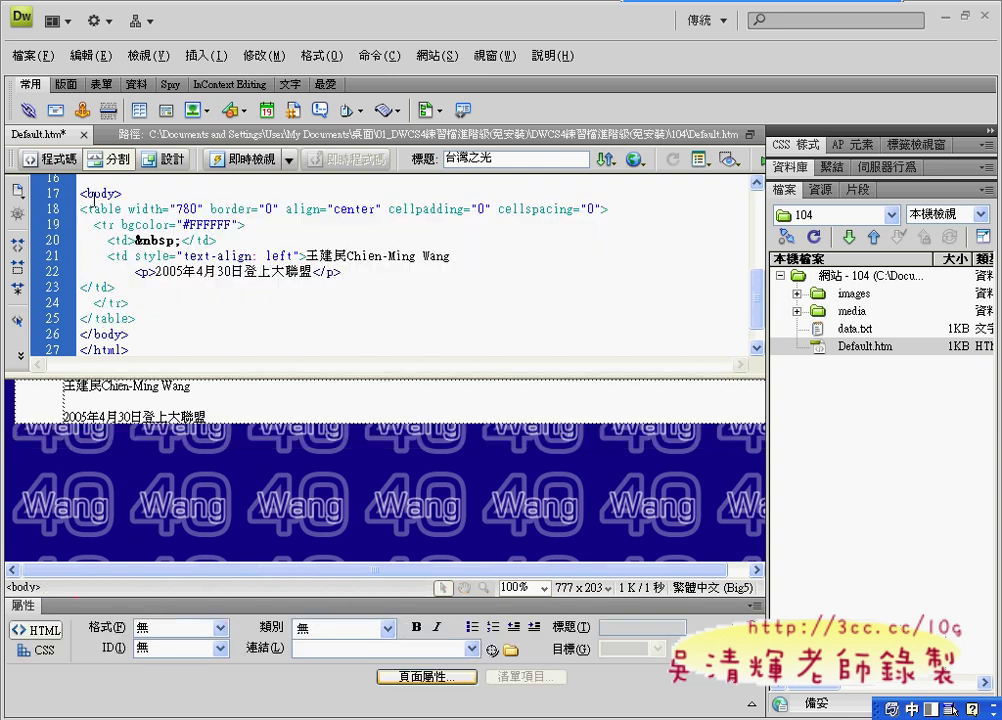
triple_click(93, 197)
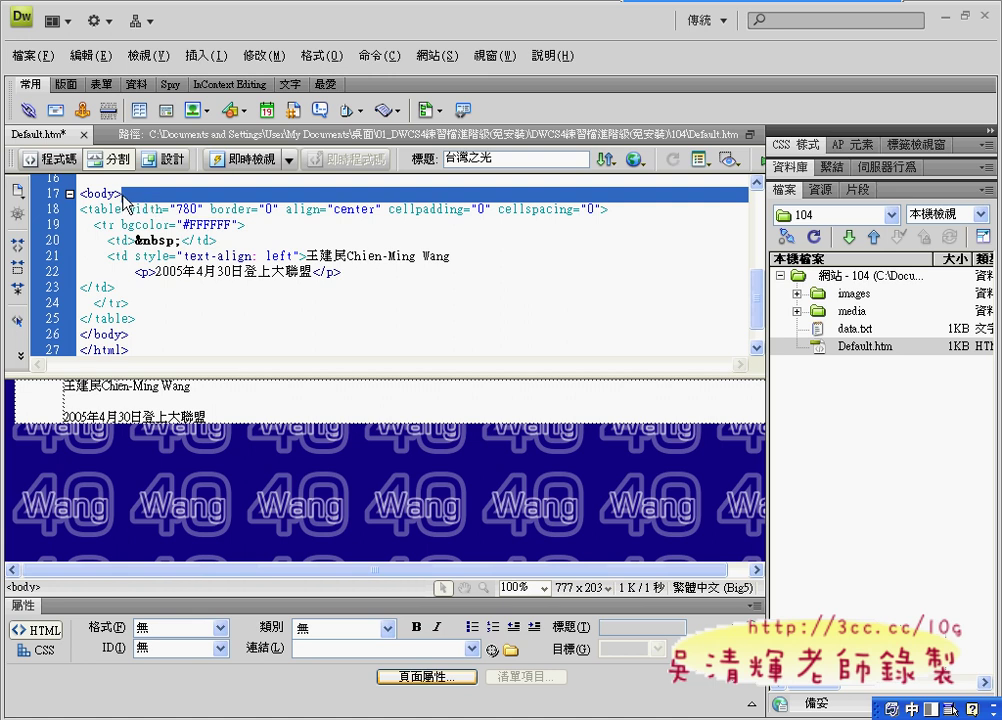
key("ctrl+shift+]")
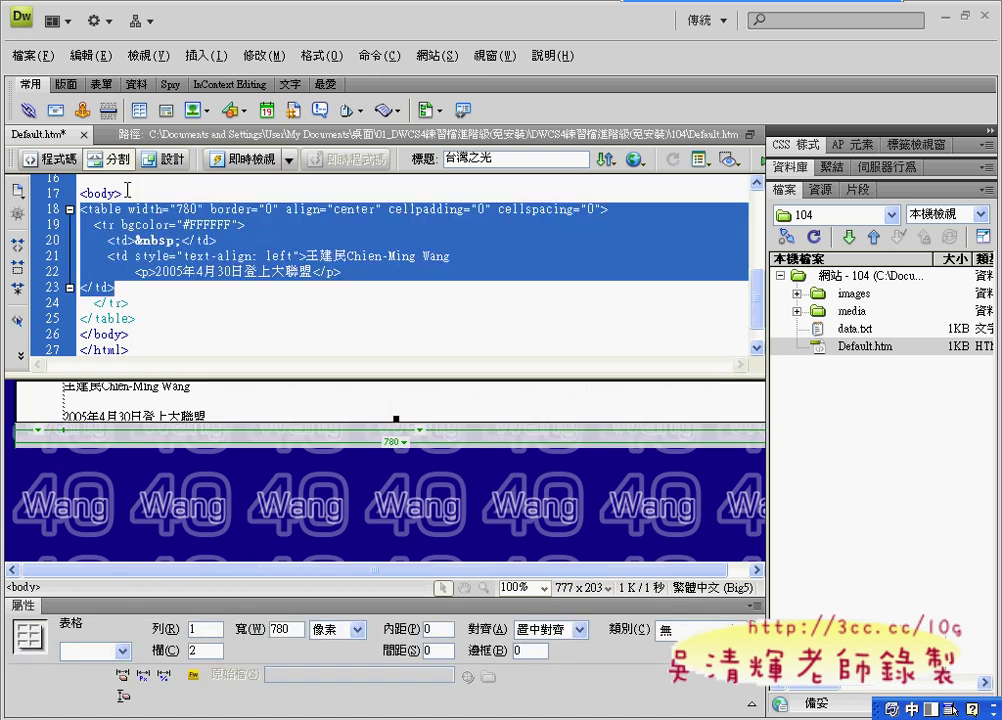
triple_click(128, 193)
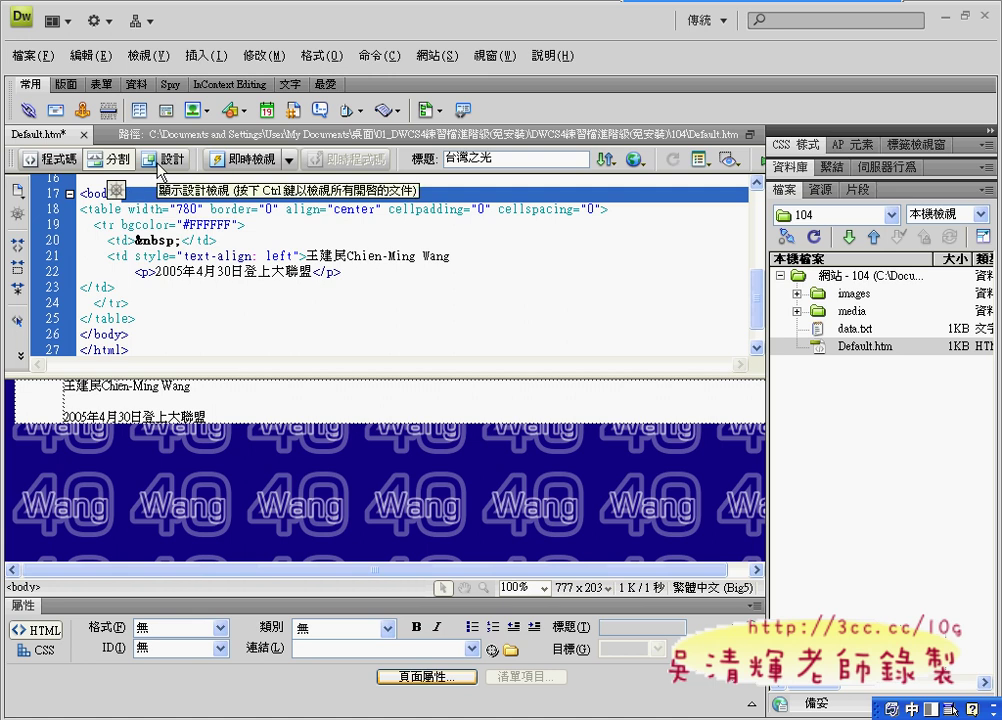
left_click(158, 164)
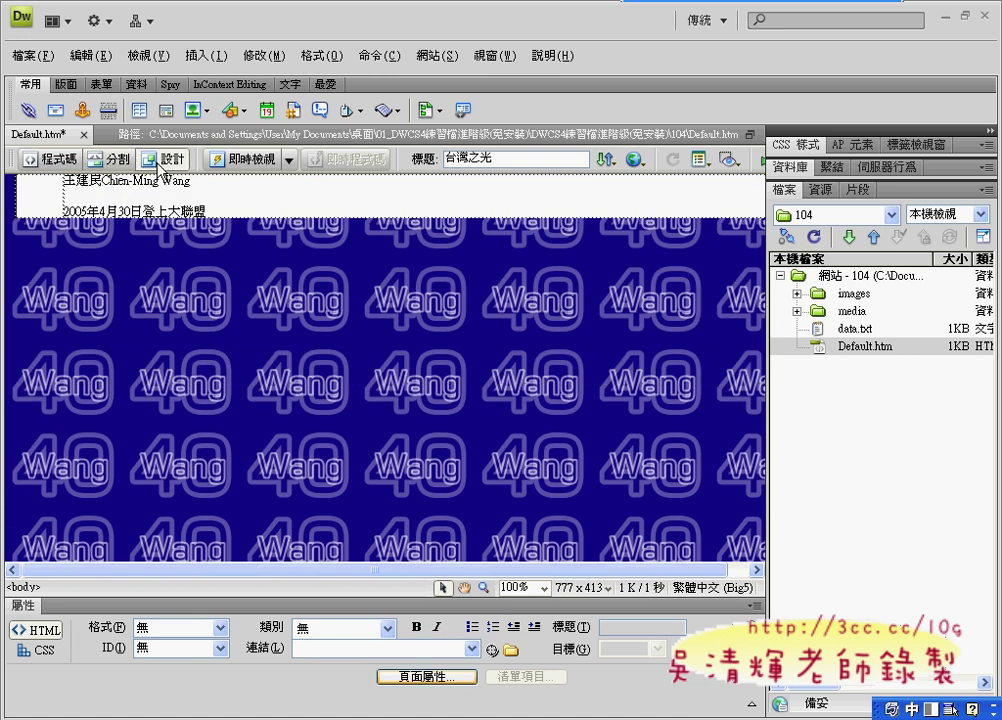
left_click(95, 162)
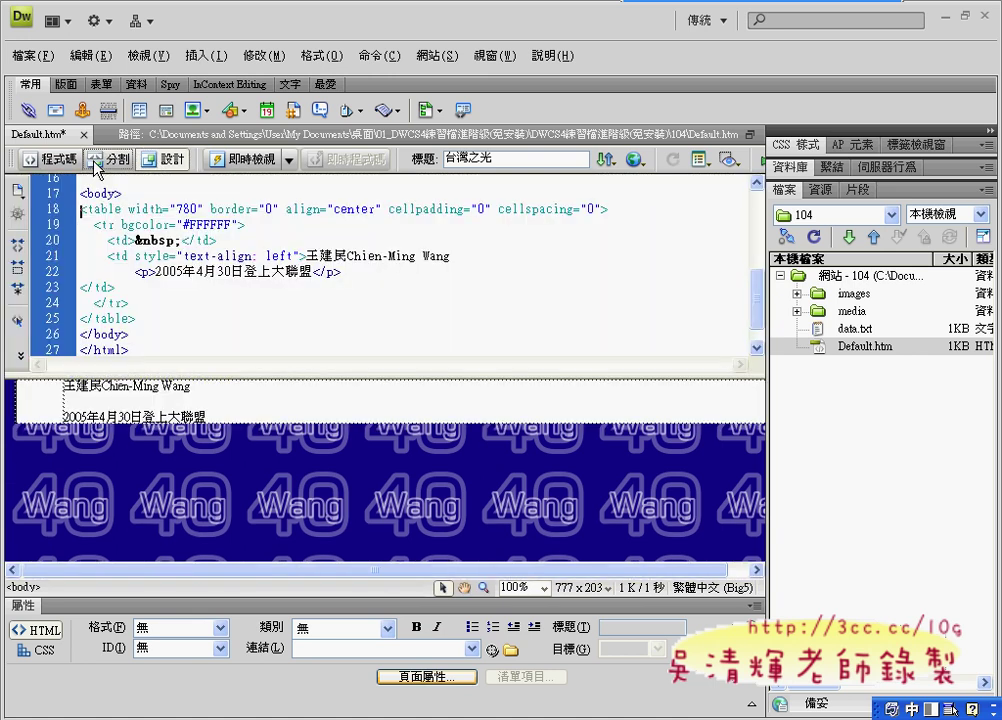
double_click(147, 193)
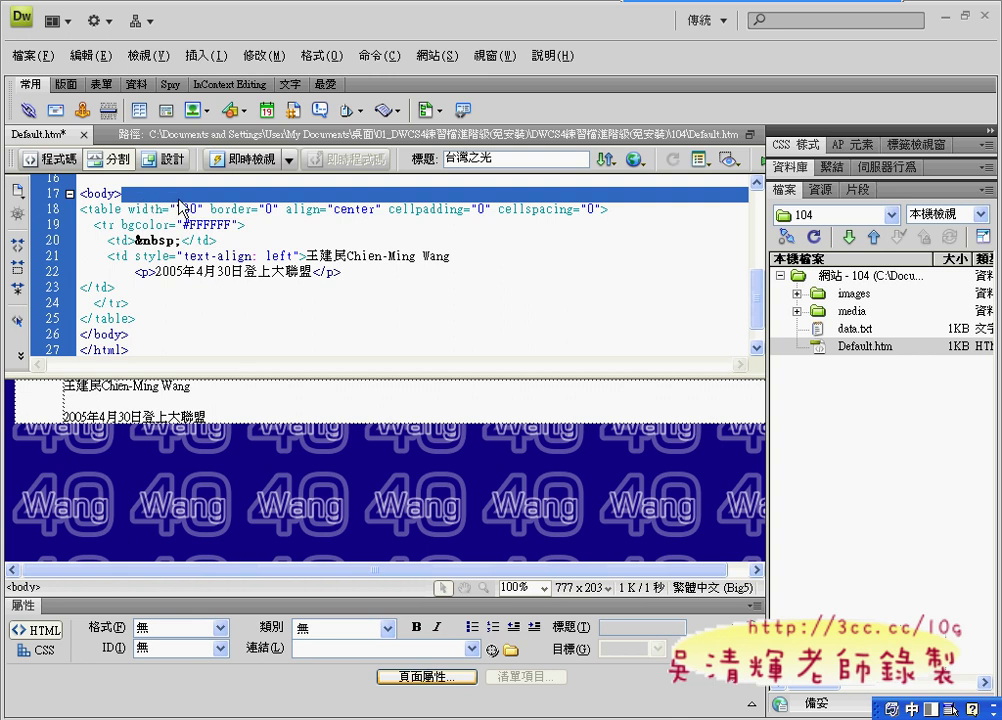
- Insert banner.swf from the media folder before the table, leaving the object's accessibility attributes empty
left_click(796, 311)
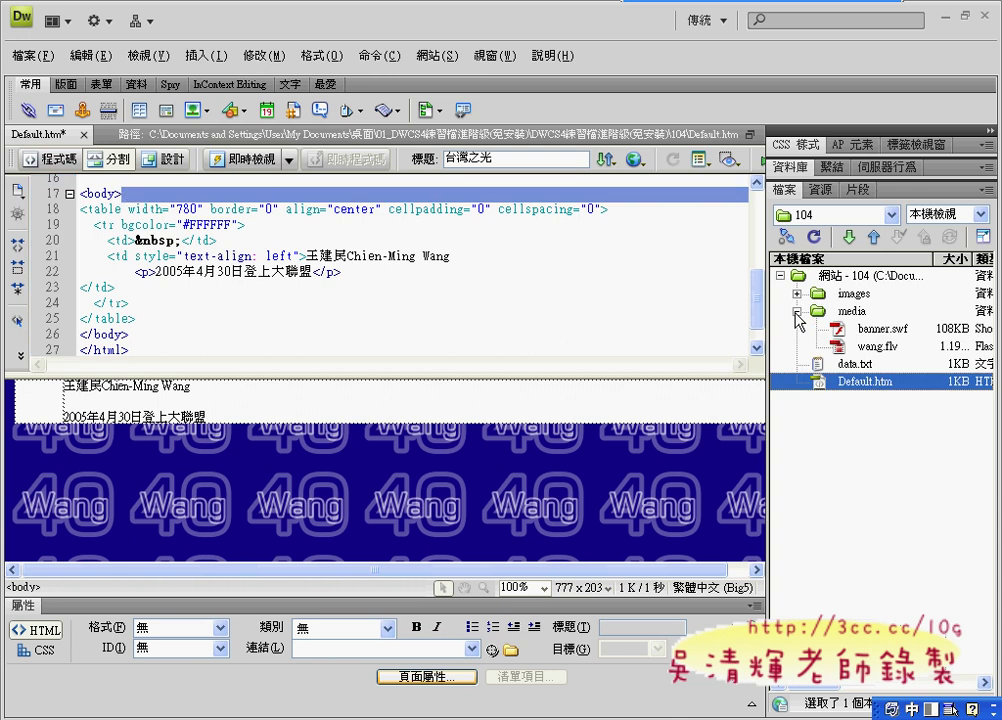
left_click(878, 330)
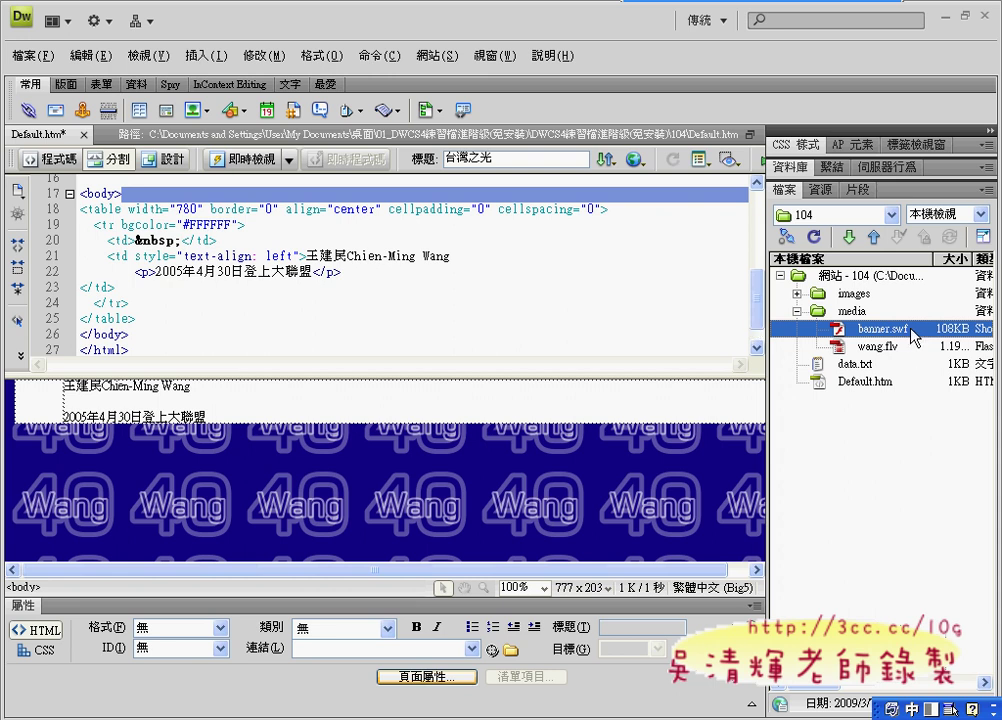
left_click_drag(897, 326, 212, 203)
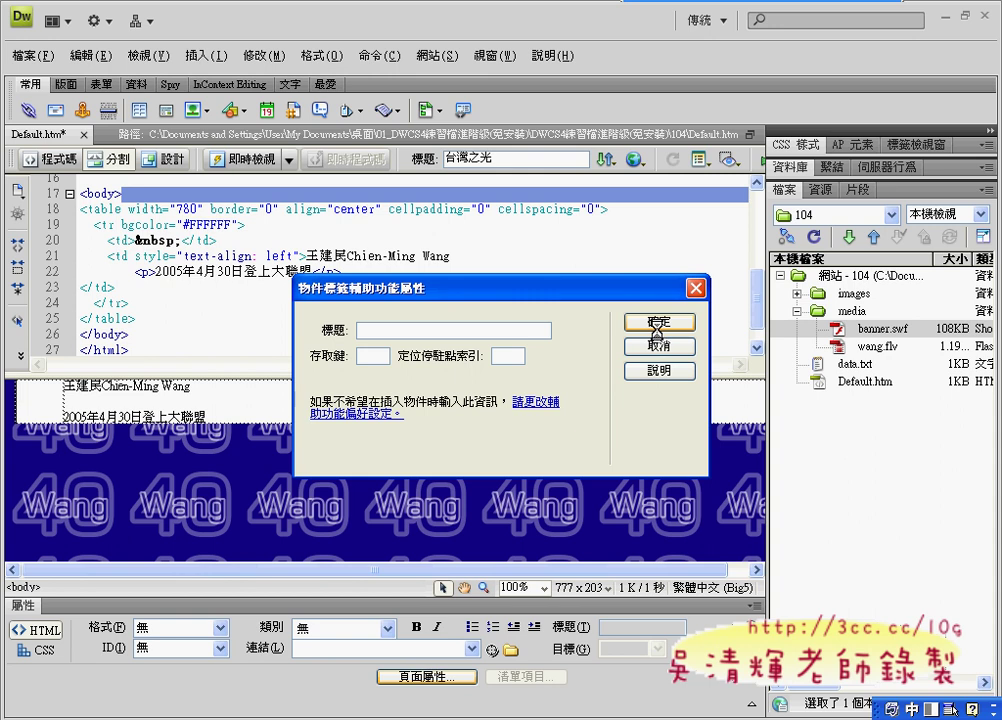
left_click(658, 325)
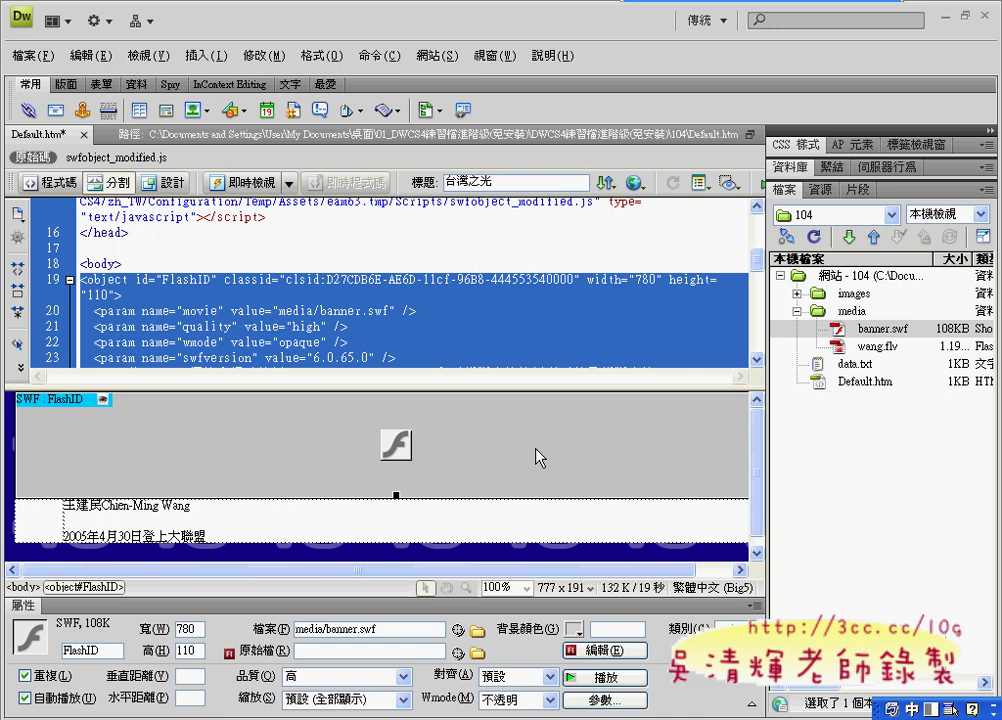
left_click(530, 518)
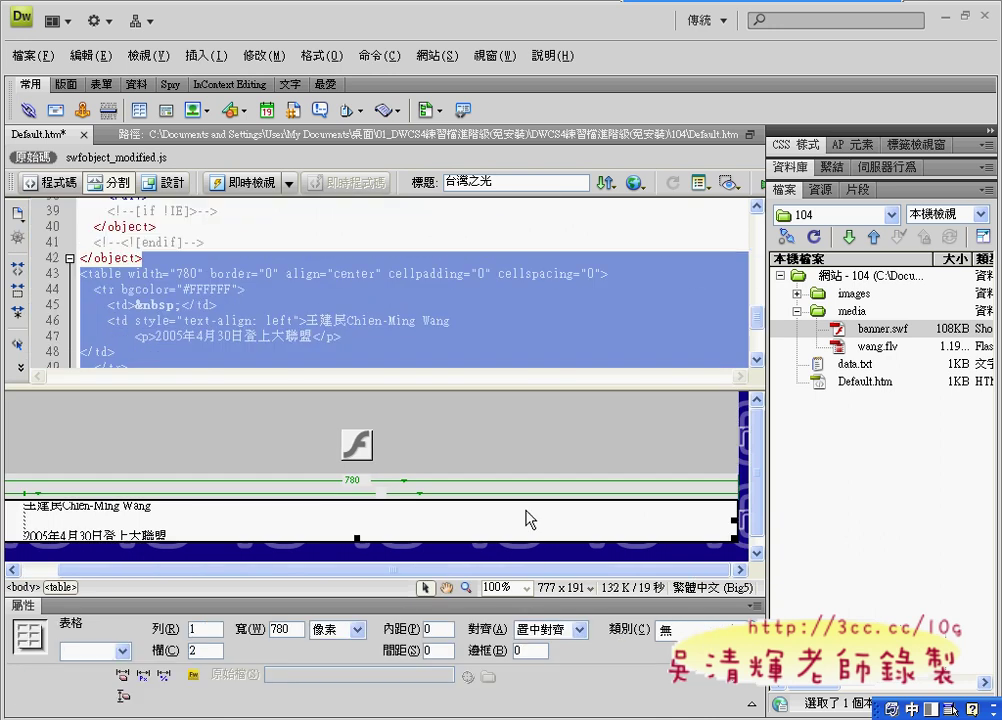
key("ctrl+l")
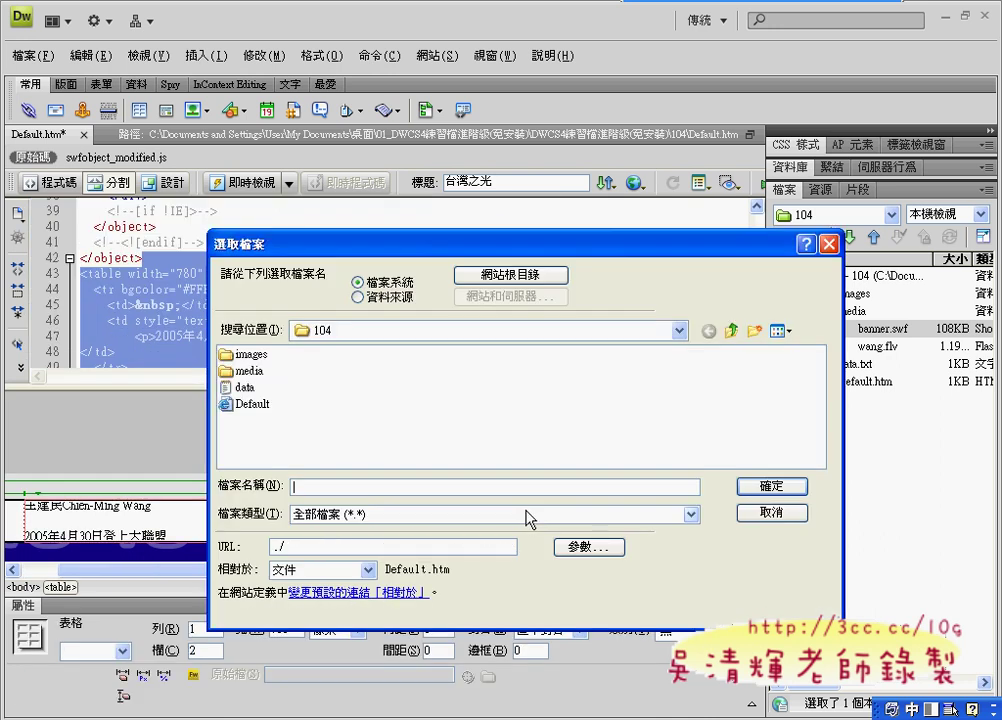
left_click(771, 512)
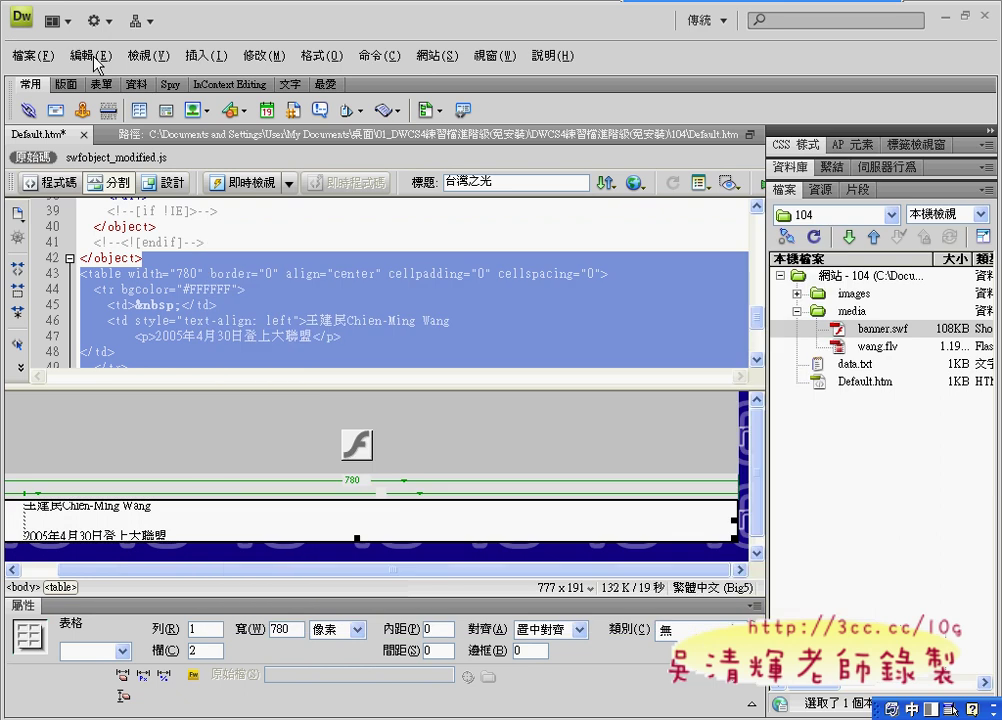
- Undo the SWF insertion and mark the insertion point in the code directly after the opening body tag
left_click(90, 57)
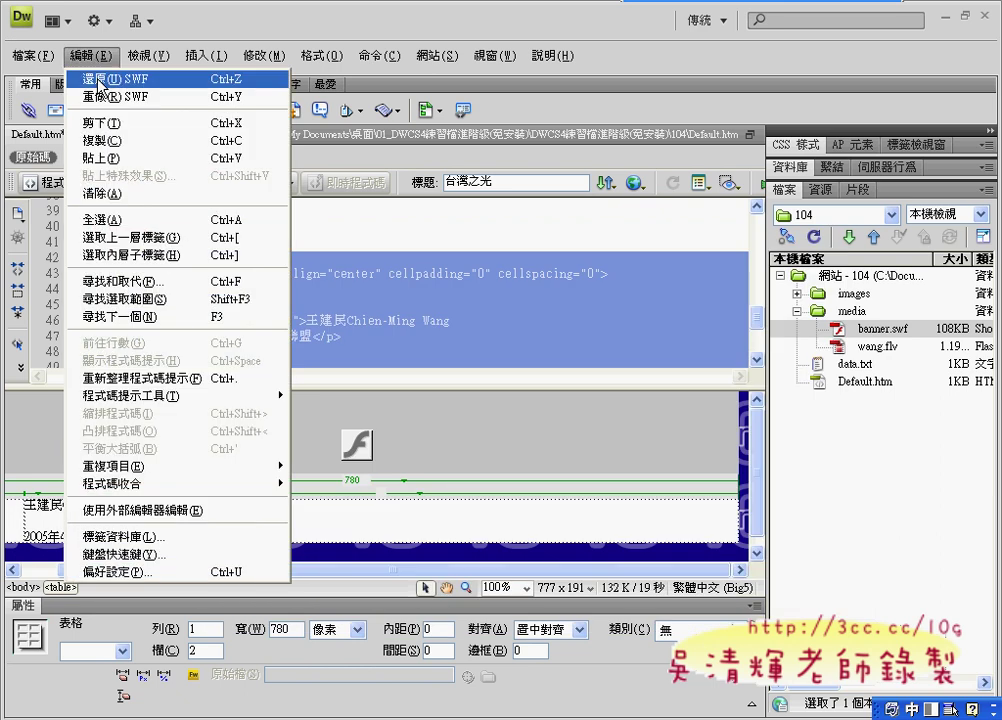
left_click(100, 80)
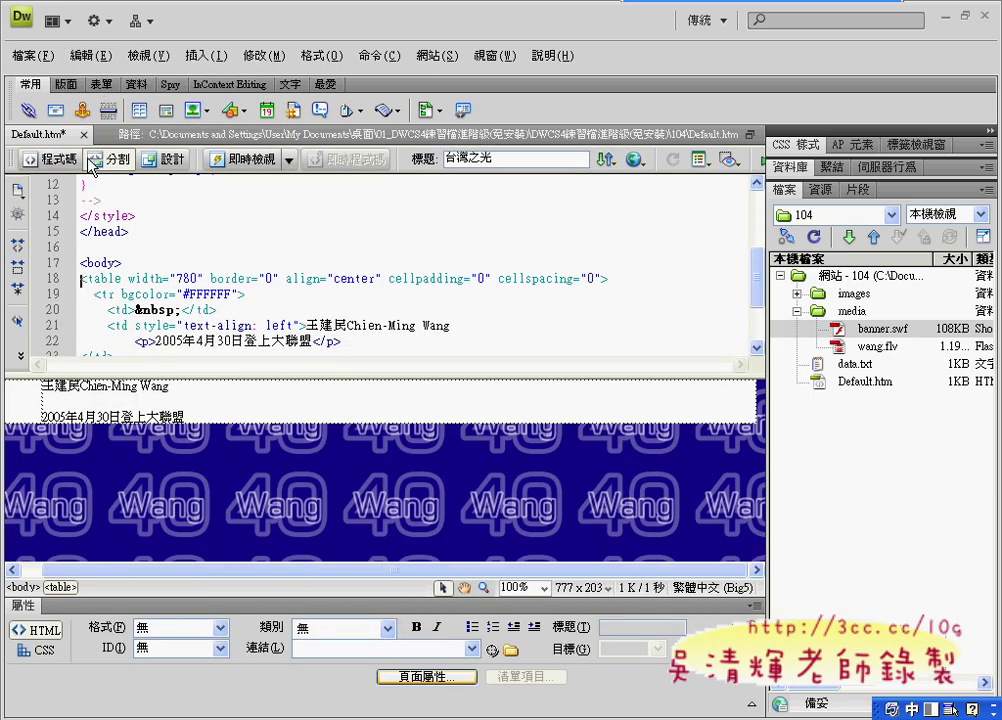
left_click(127, 258)
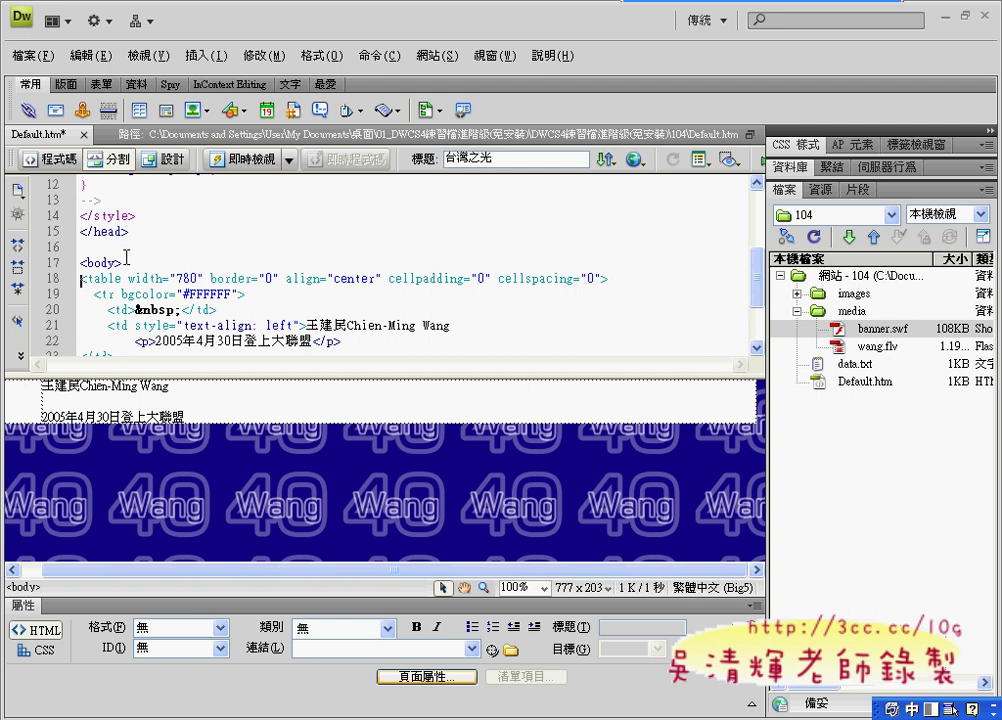
left_click(127, 258, "shift")
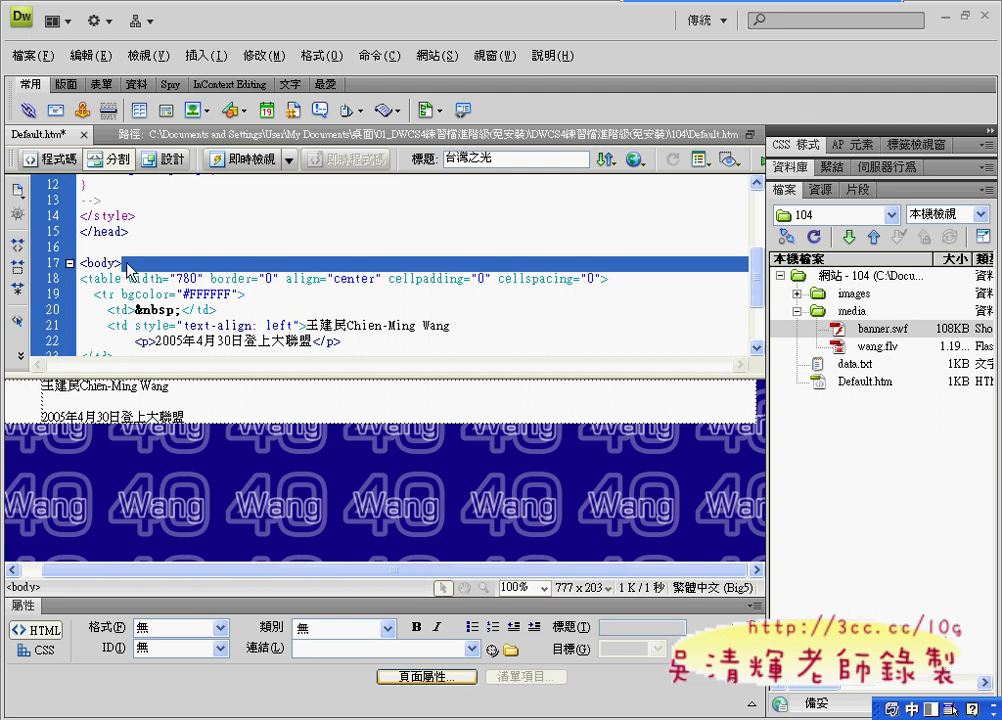
- Insert banner.swf from the media folder between the body tag and the table, leaving its accessibility attributes empty
left_click(203, 57)
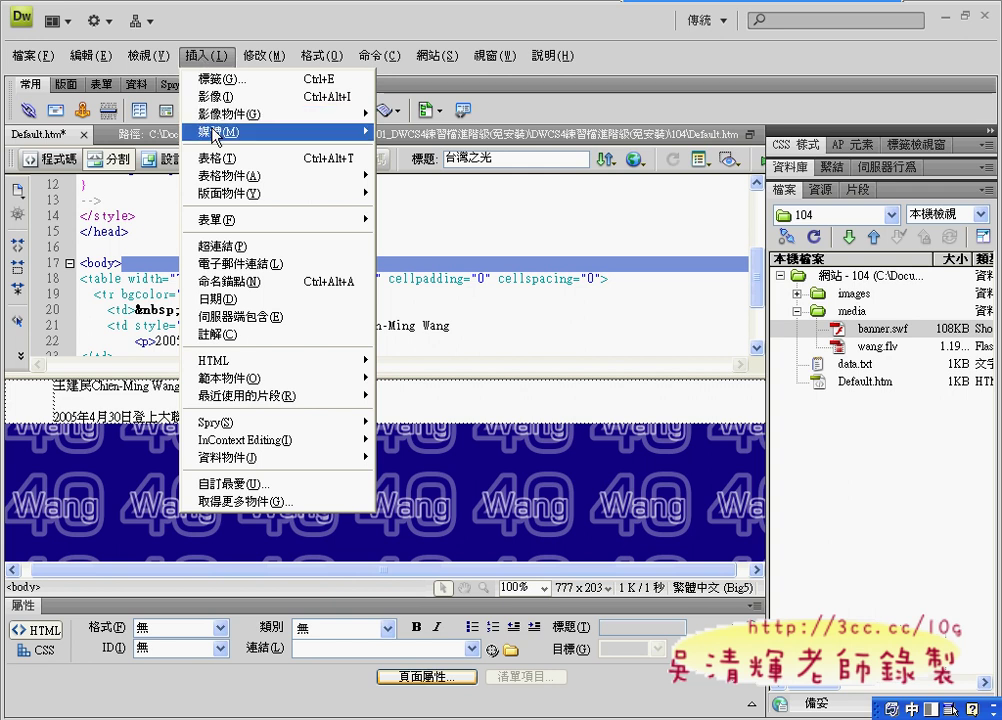
mouse_move(216, 136)
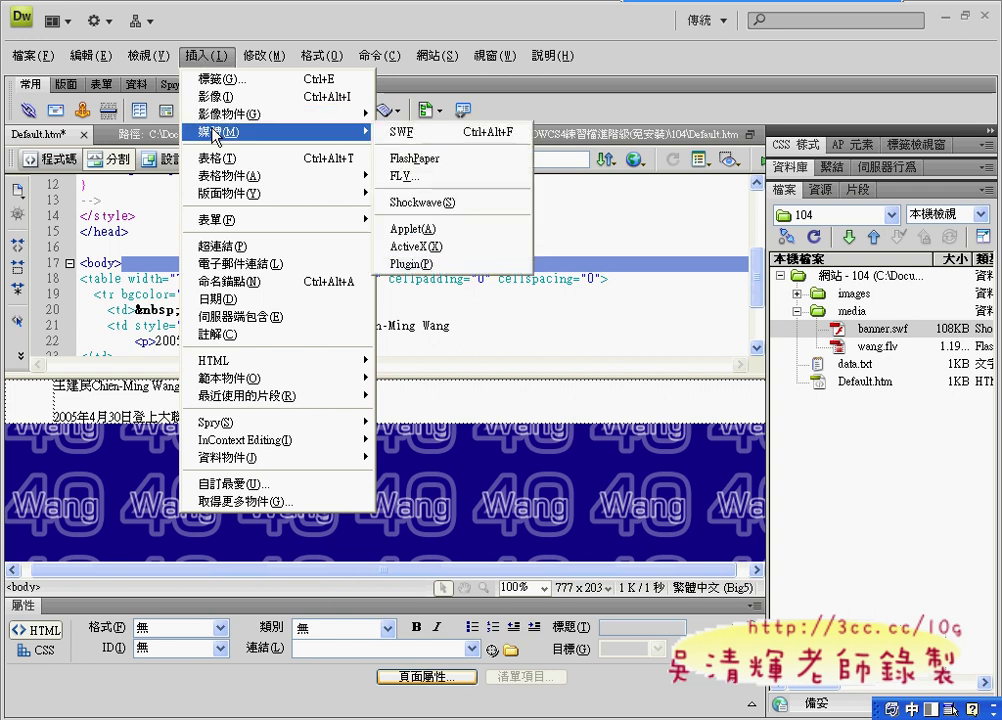
left_click(406, 134)
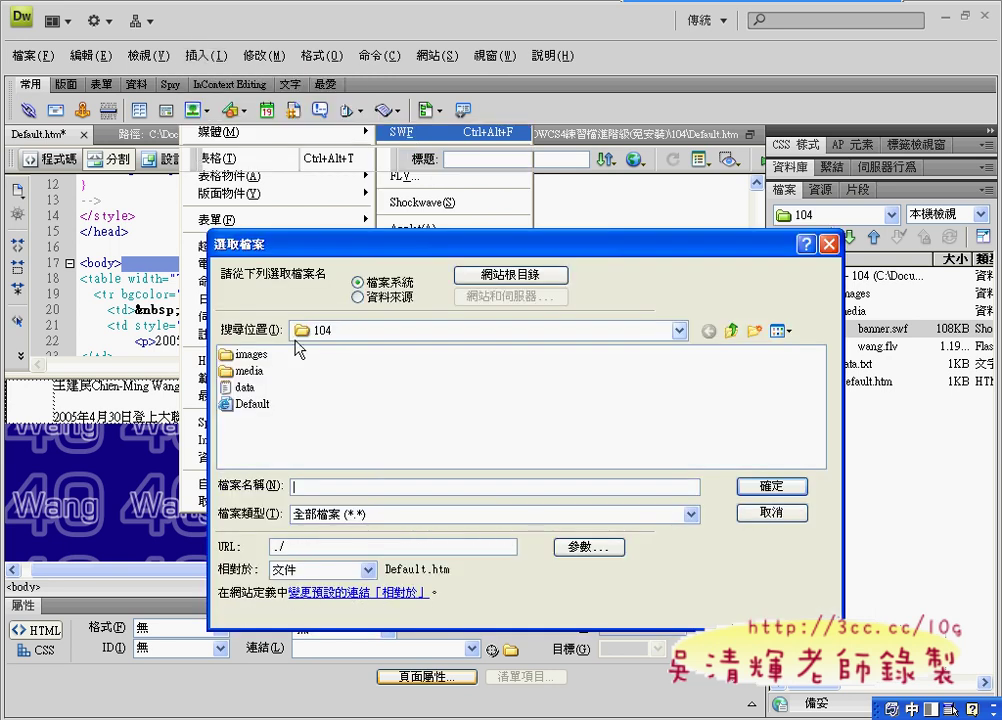
double_click(246, 370)
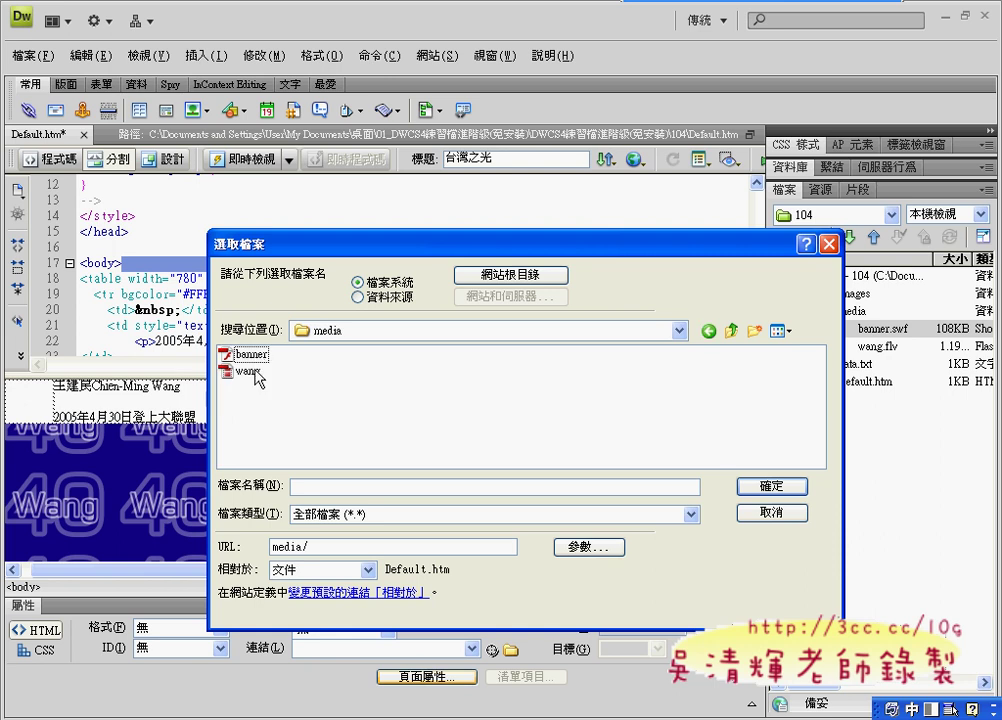
left_click(250, 354)
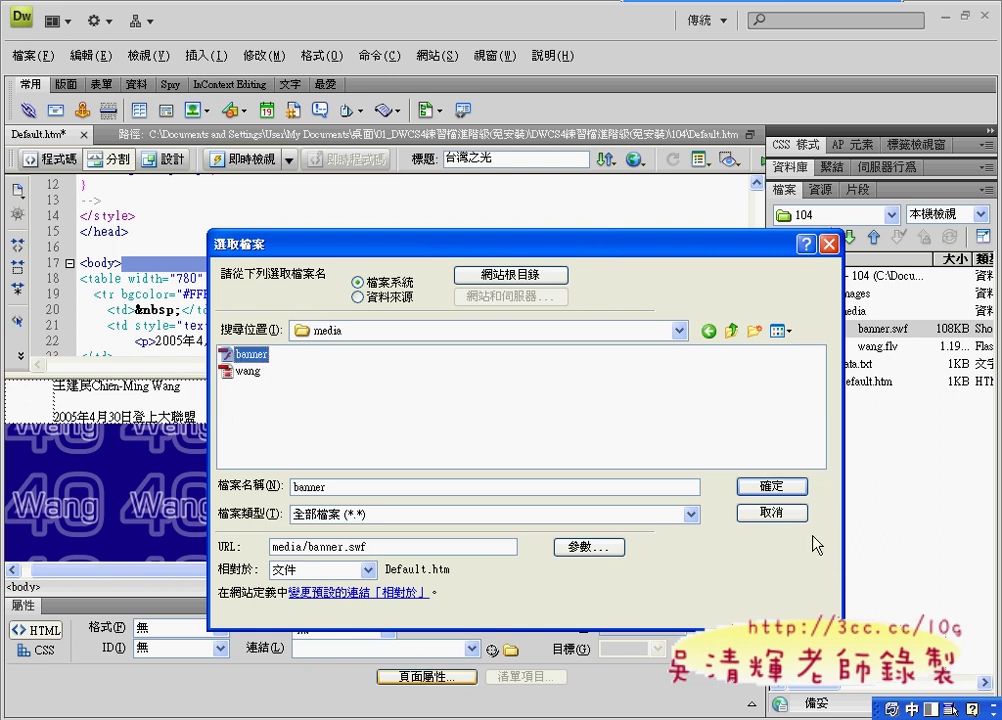
left_click(774, 489)
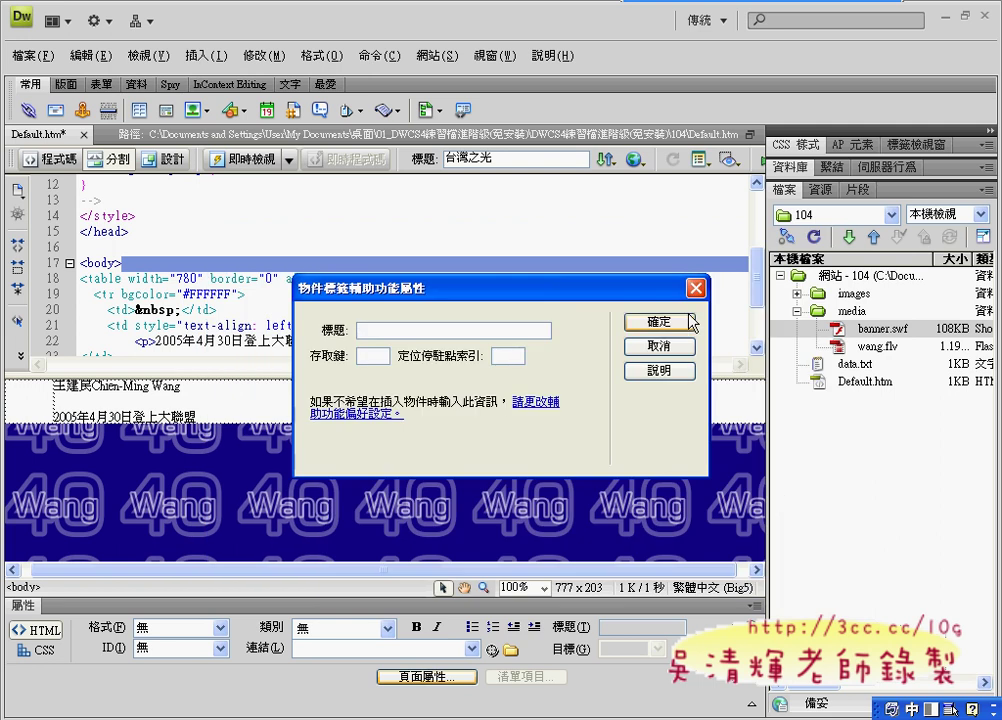
left_click(686, 321)
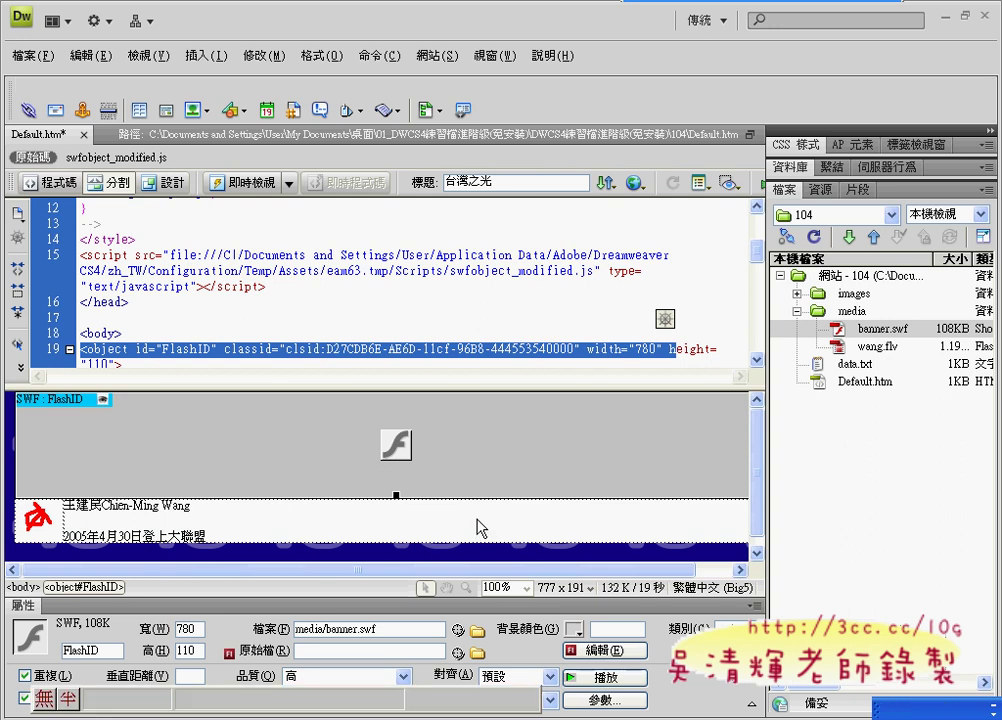
- Preview the banner in Live View, turn the preview off, and show the page in Design view only
left_click(251, 183)
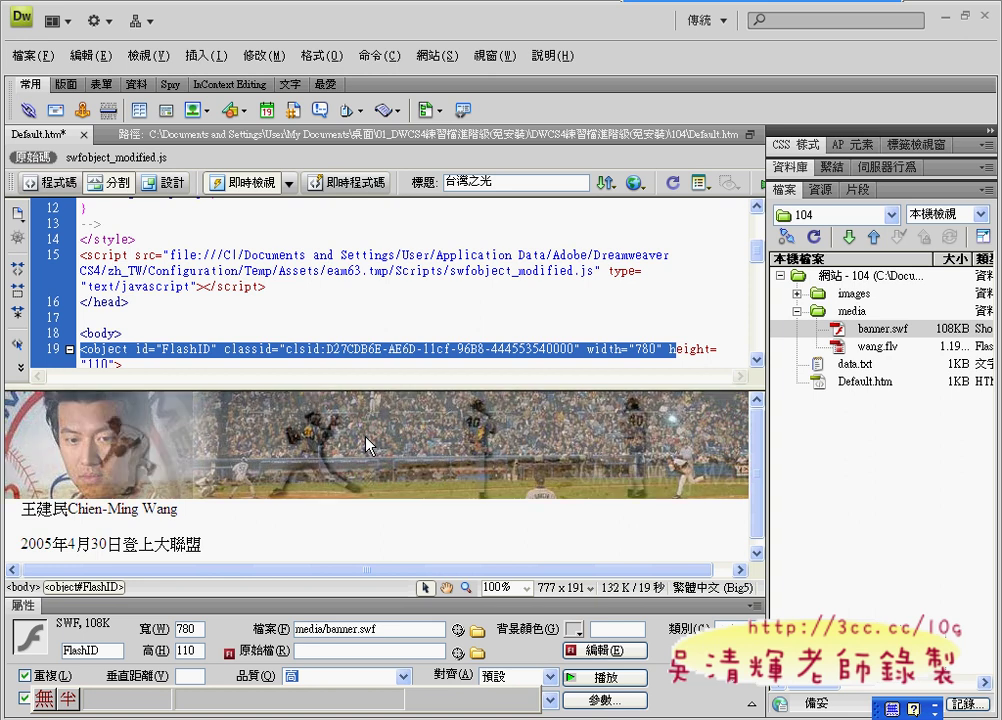
left_click(245, 186)
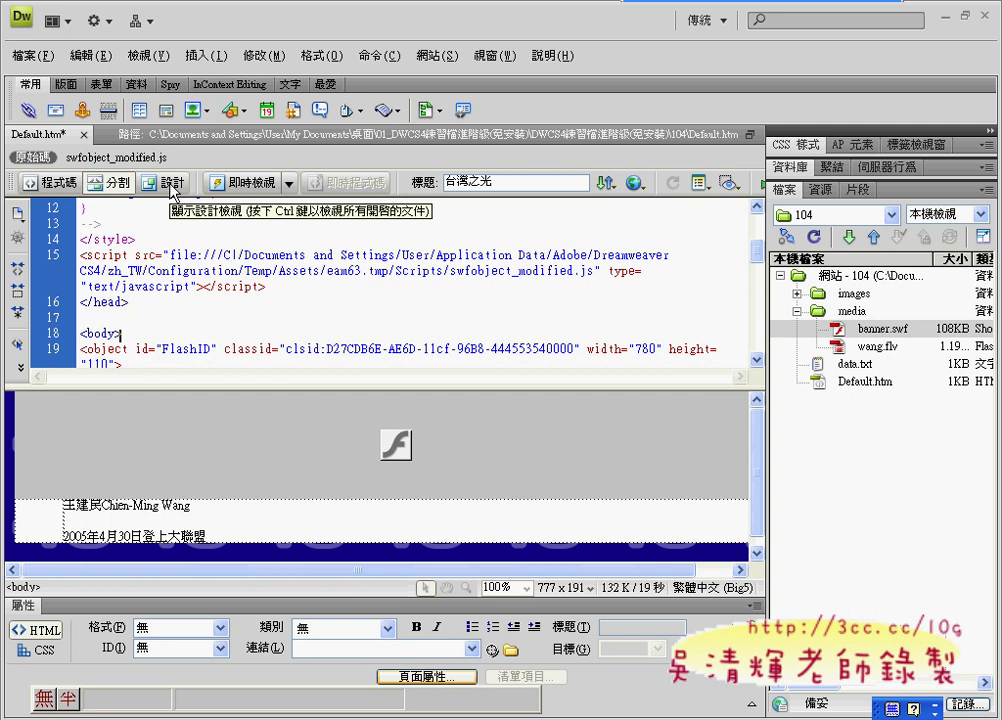
left_click(171, 188)
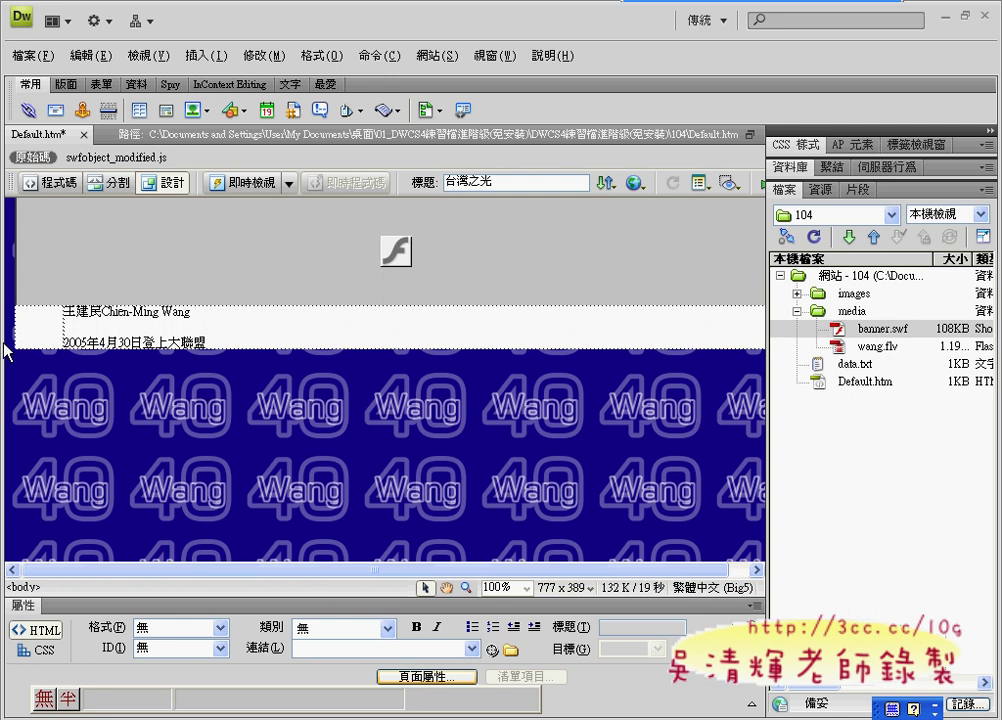
- Start an FLV insertion in the table's empty first cell with wang.flv from the media folder as its source
left_click(903, 348)
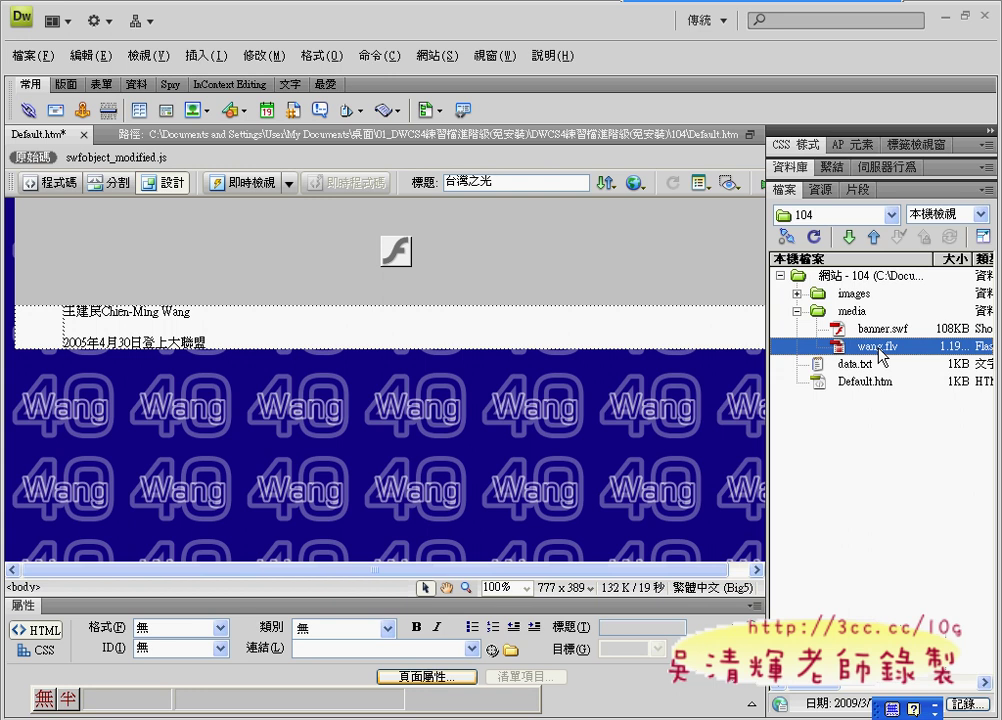
left_click(43, 333)
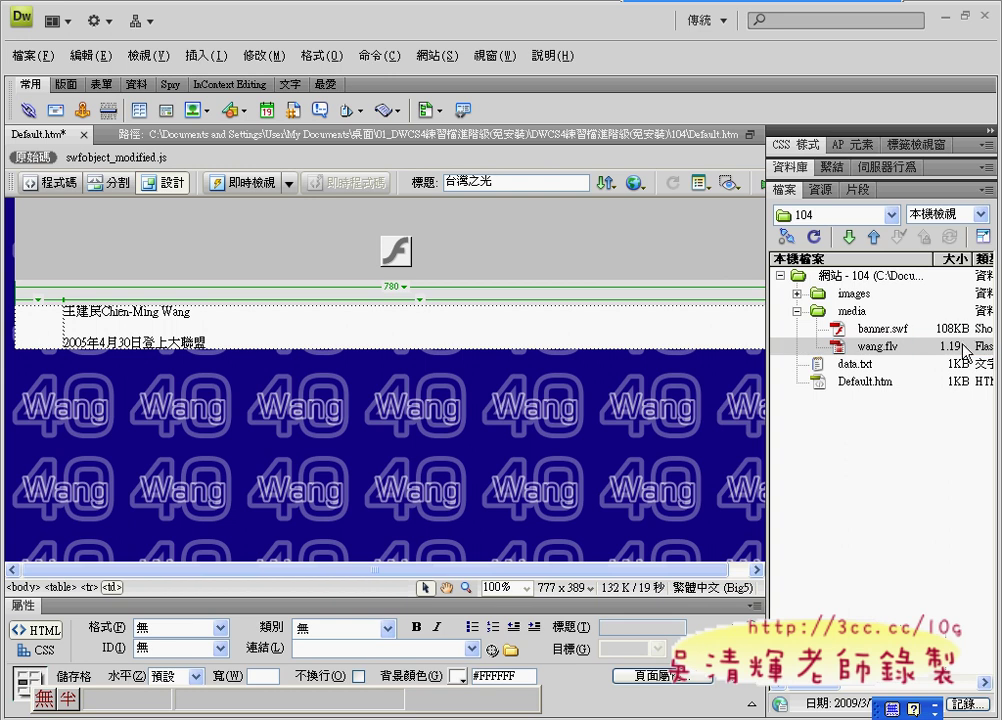
mouse_move(914, 352)
left_mouse_down()
mouse_move(476, 318)
mouse_move(49, 329)
mouse_move(927, 337)
left_mouse_up()
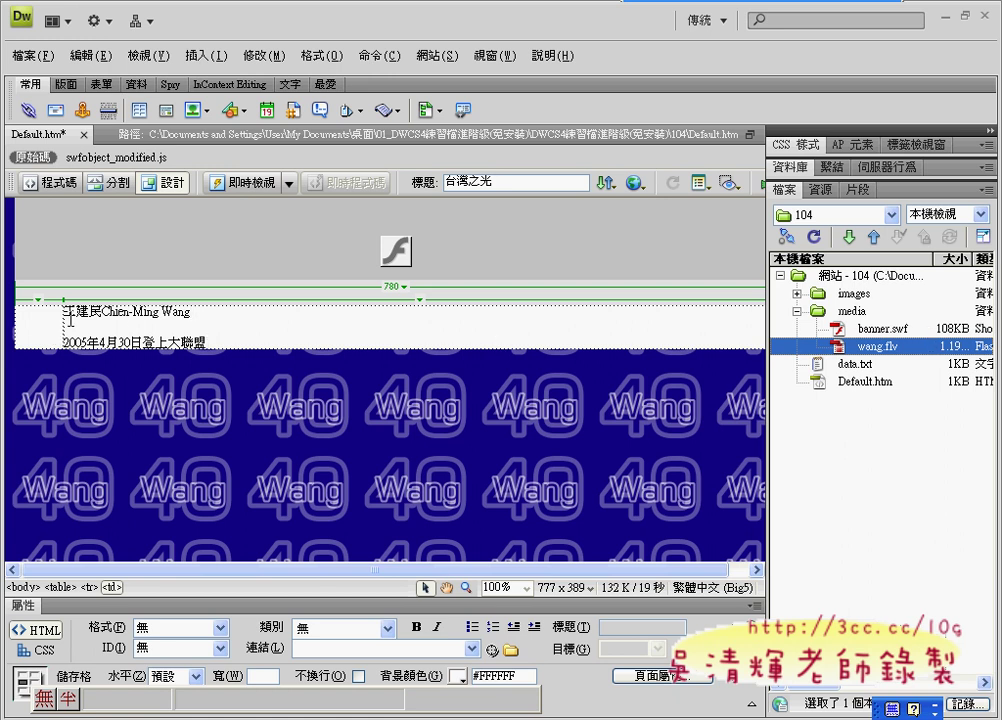
left_click(32, 321)
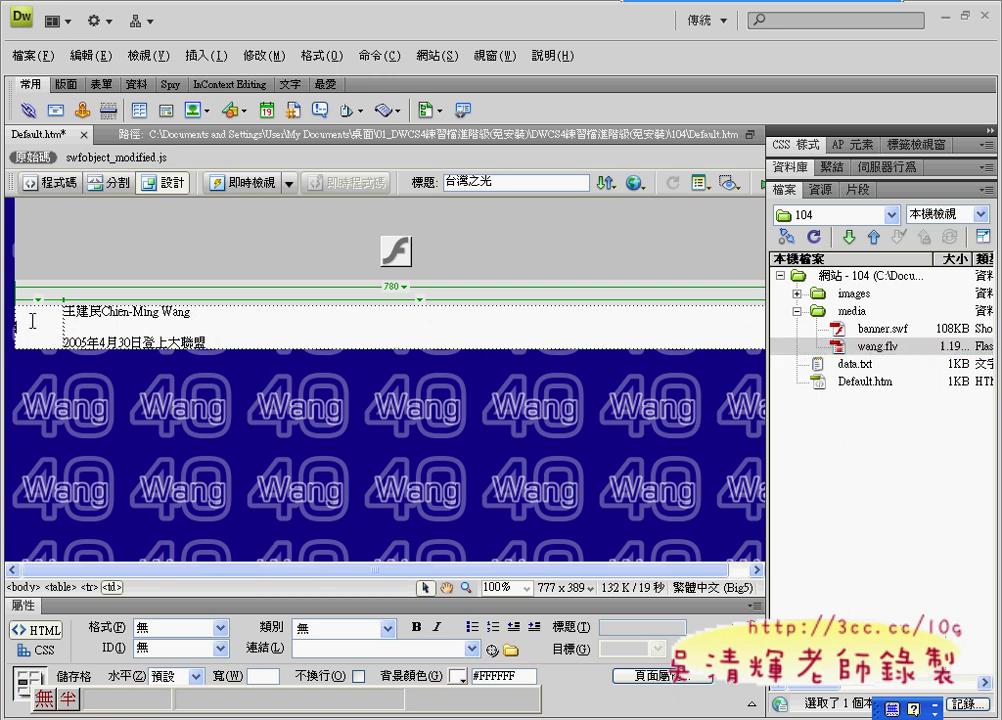
left_click(205, 55)
mouse_move(207, 135)
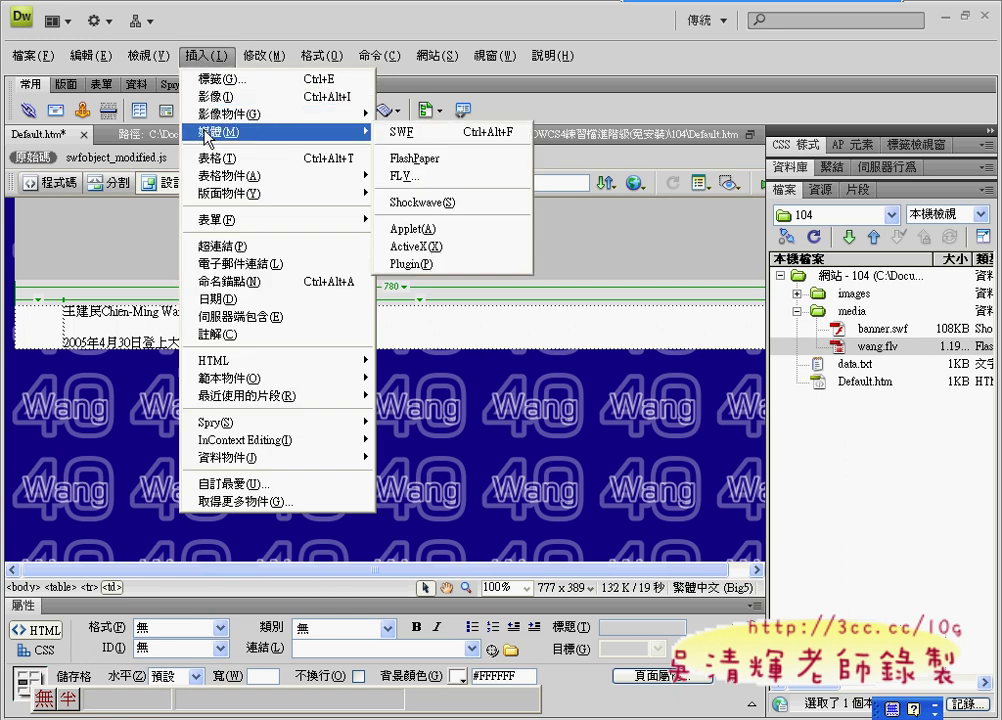
left_click(405, 184)
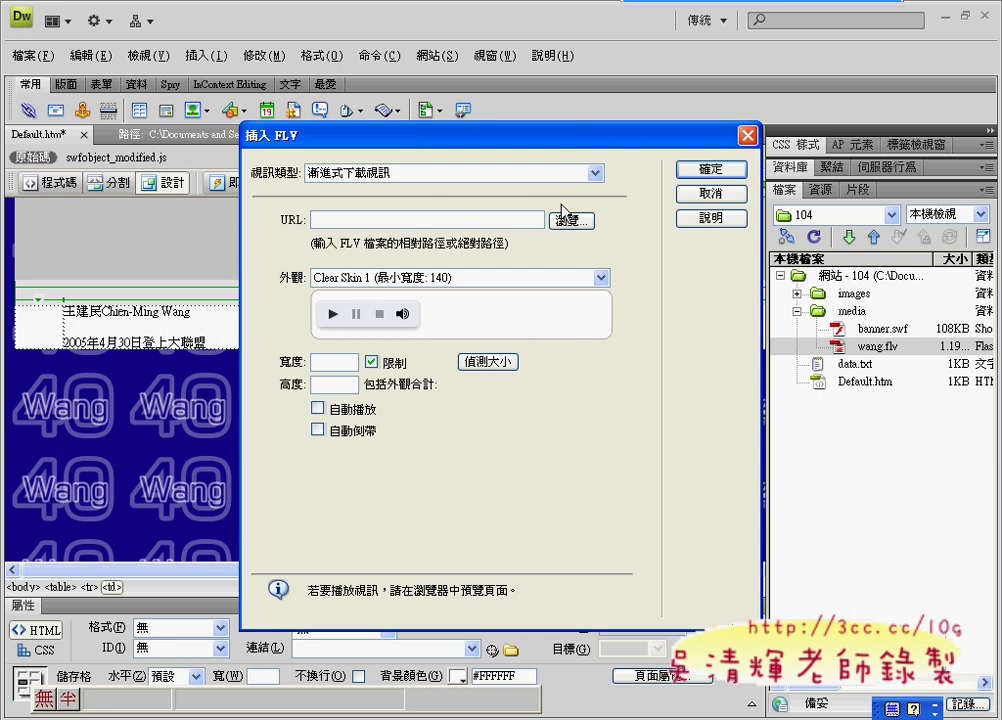
left_click(571, 222)
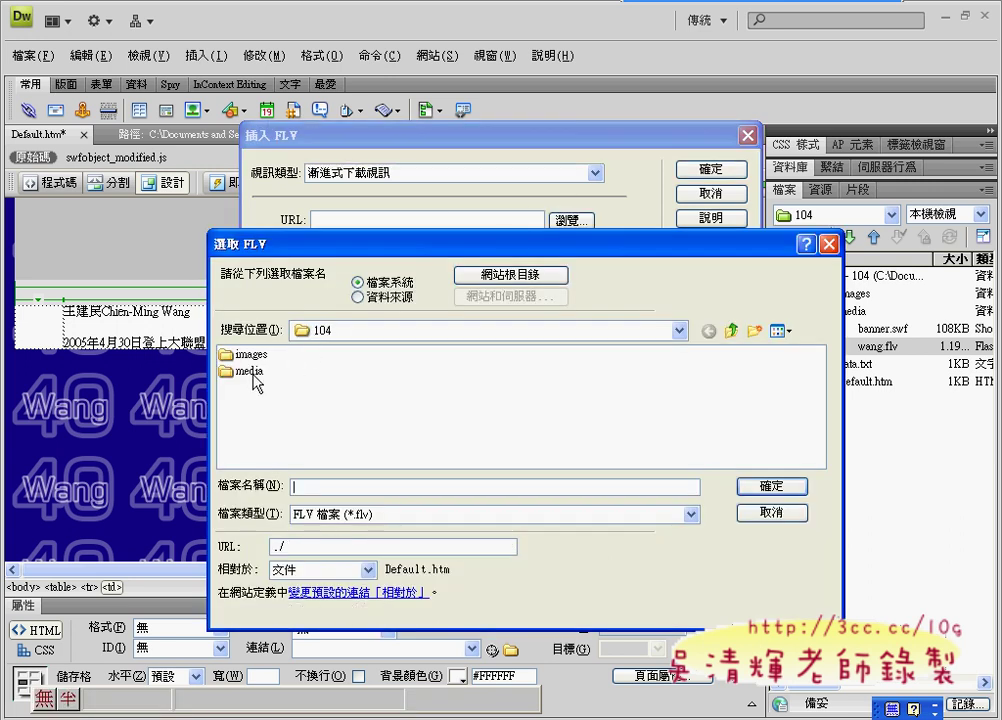
double_click(254, 376)
left_click(252, 358)
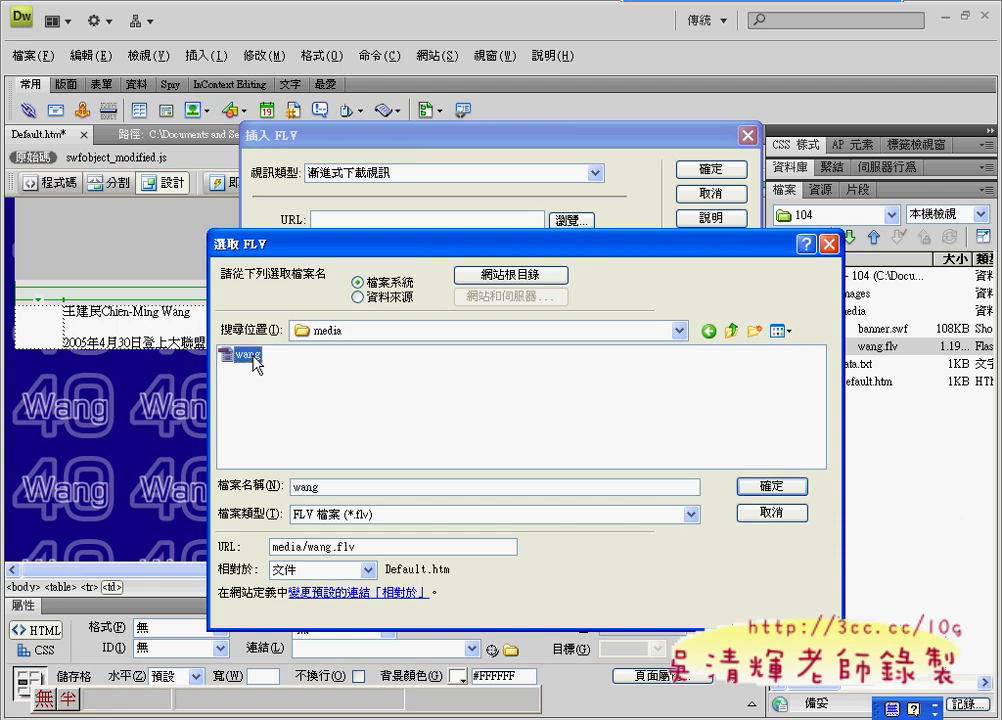
left_click(743, 488)
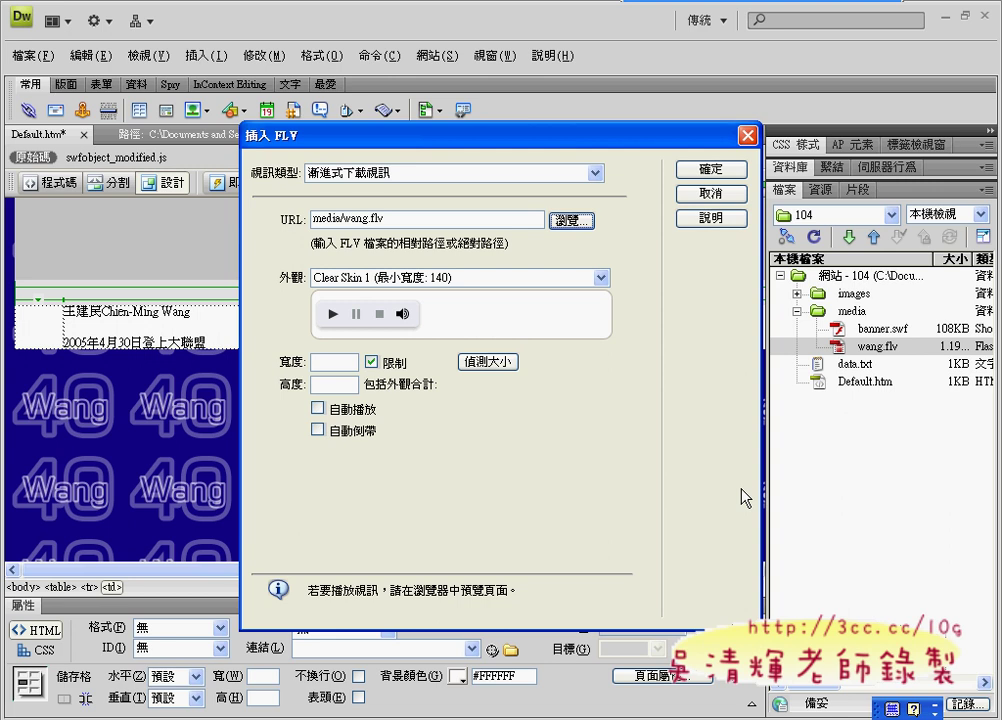
- Give the FLV the Clear Skin 3 appearance, detect its size, and enable auto play (自動播放) and auto rewind (自動倒帶)
left_click(603, 279)
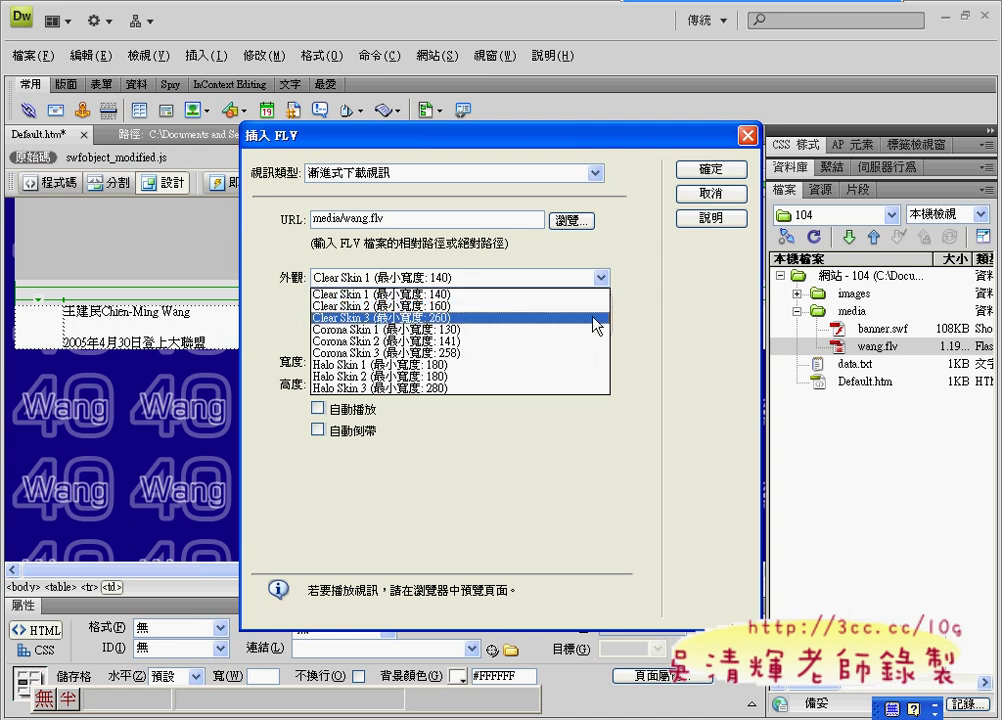
left_click(597, 318)
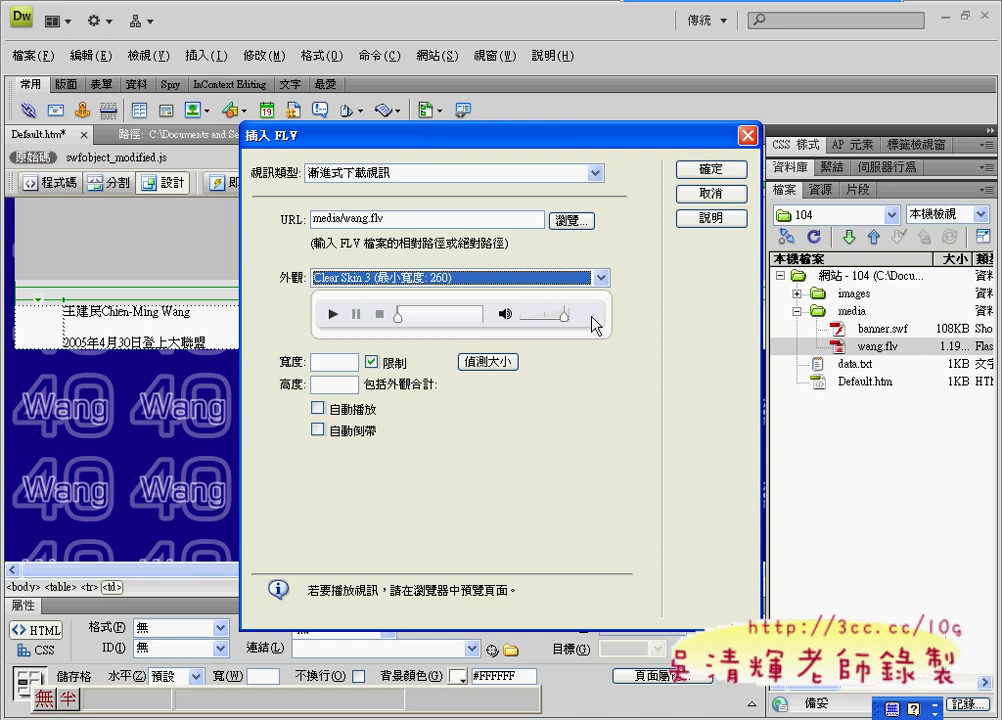
left_click(506, 366)
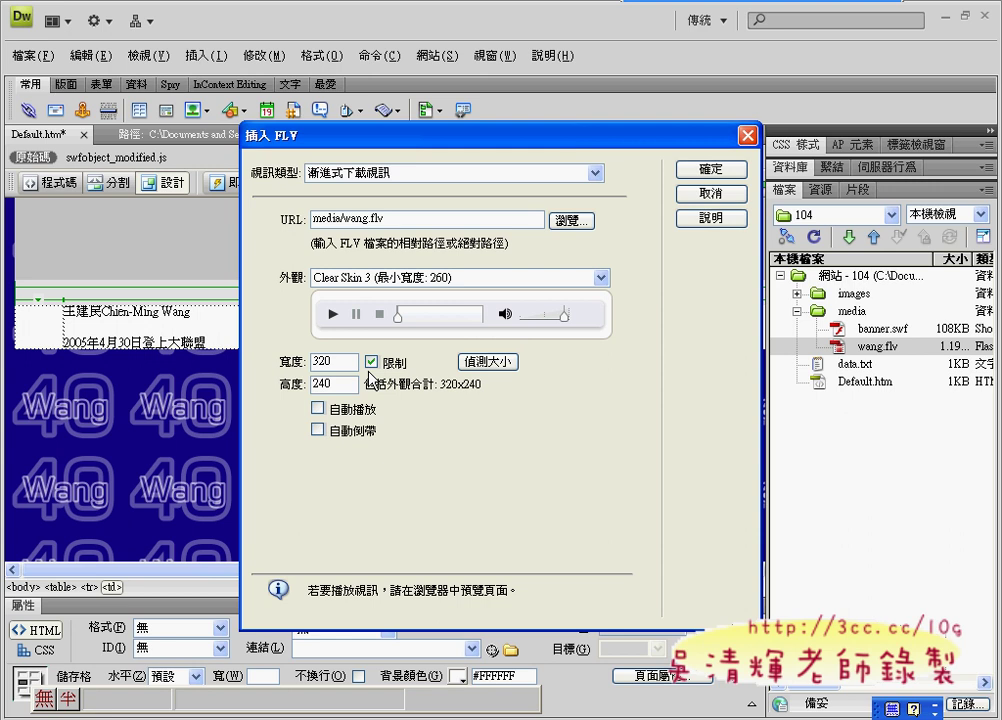
left_click(331, 409)
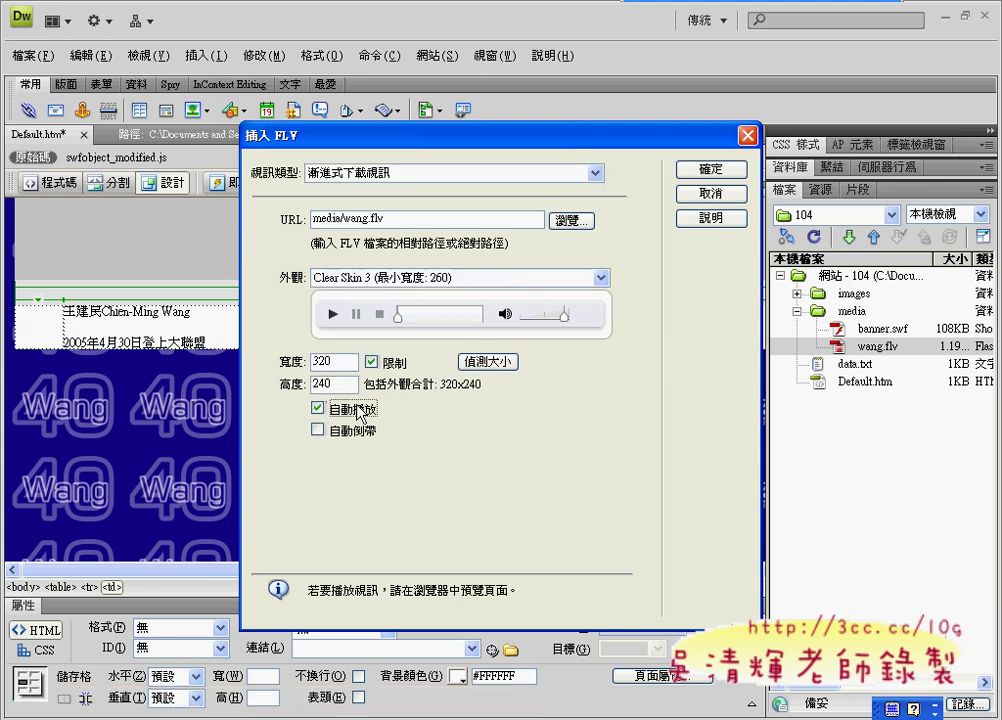
left_click(356, 431)
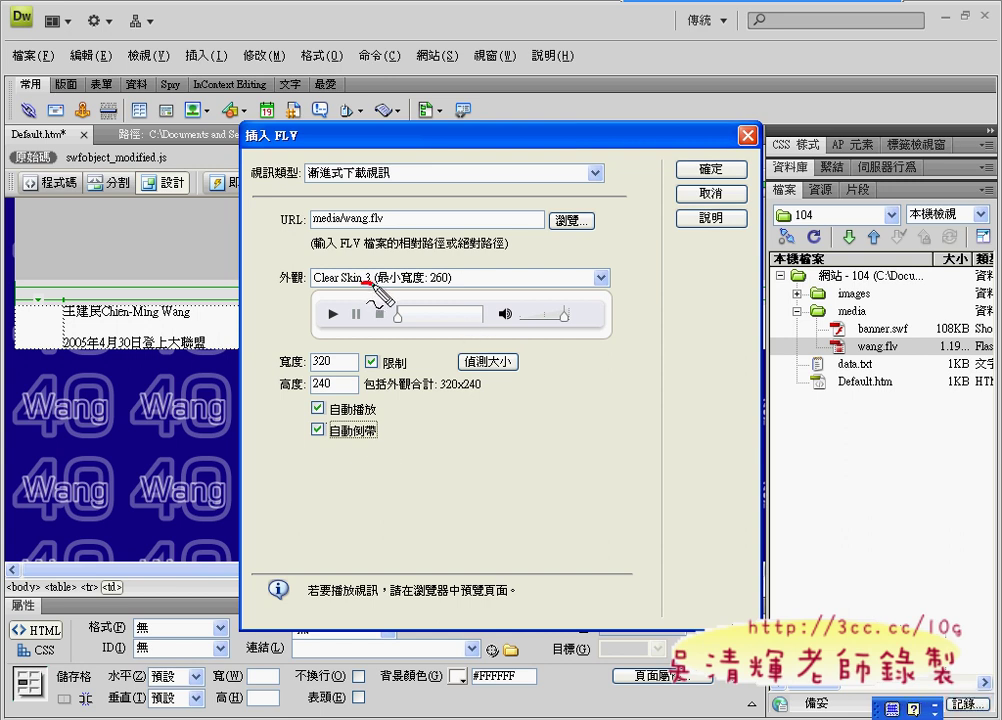
left_click_drag(462, 369, 516, 369)
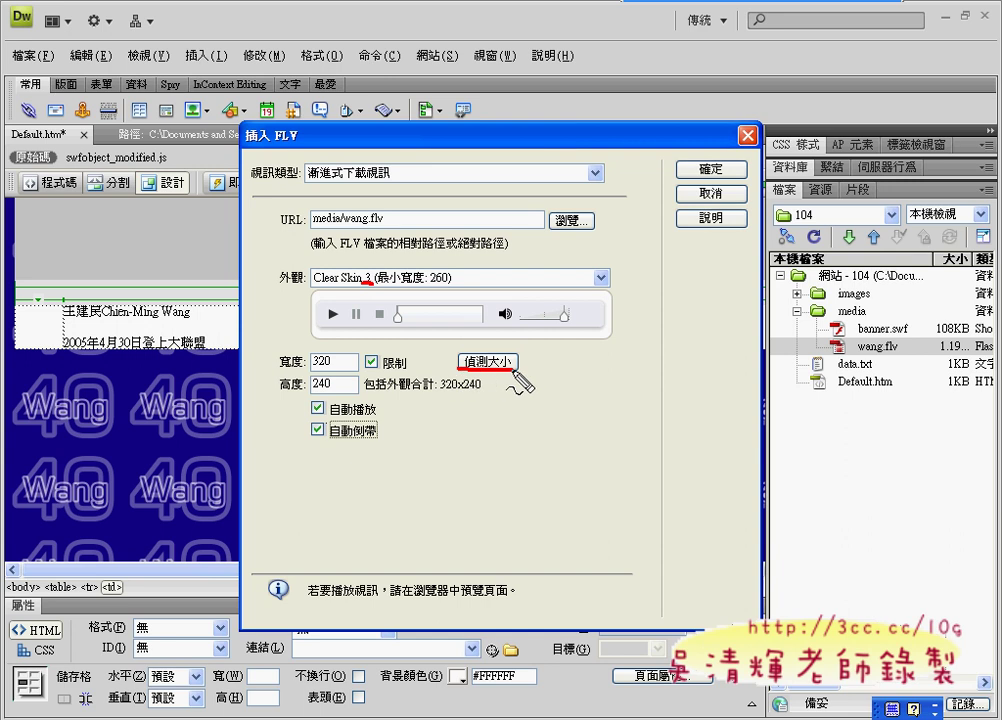
left_click_drag(352, 418, 368, 418)
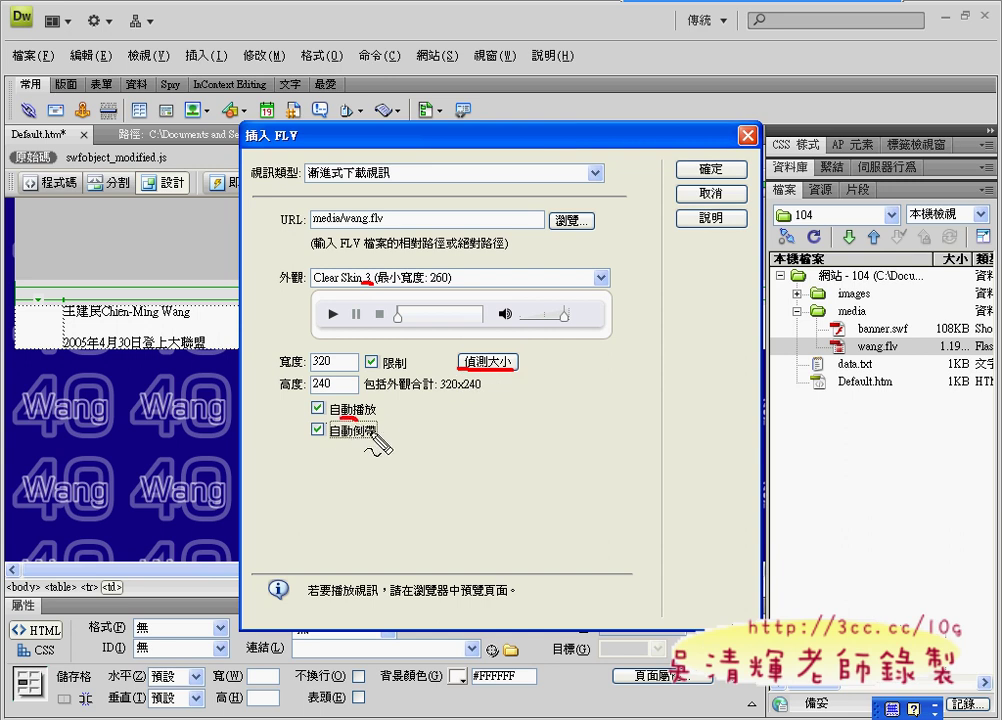
key("Escape")
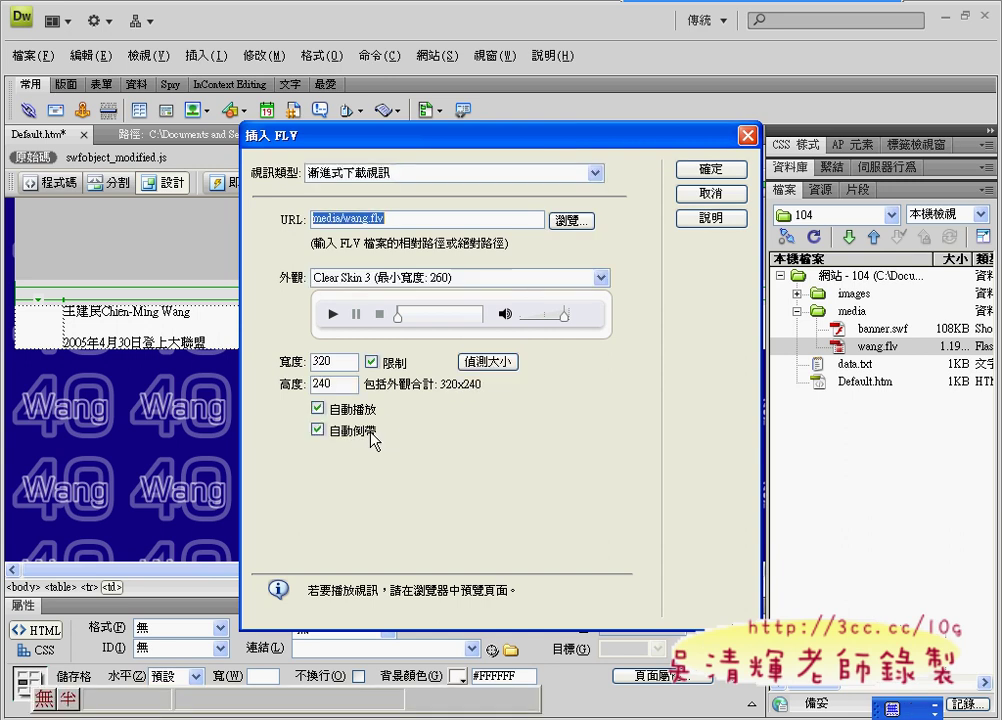